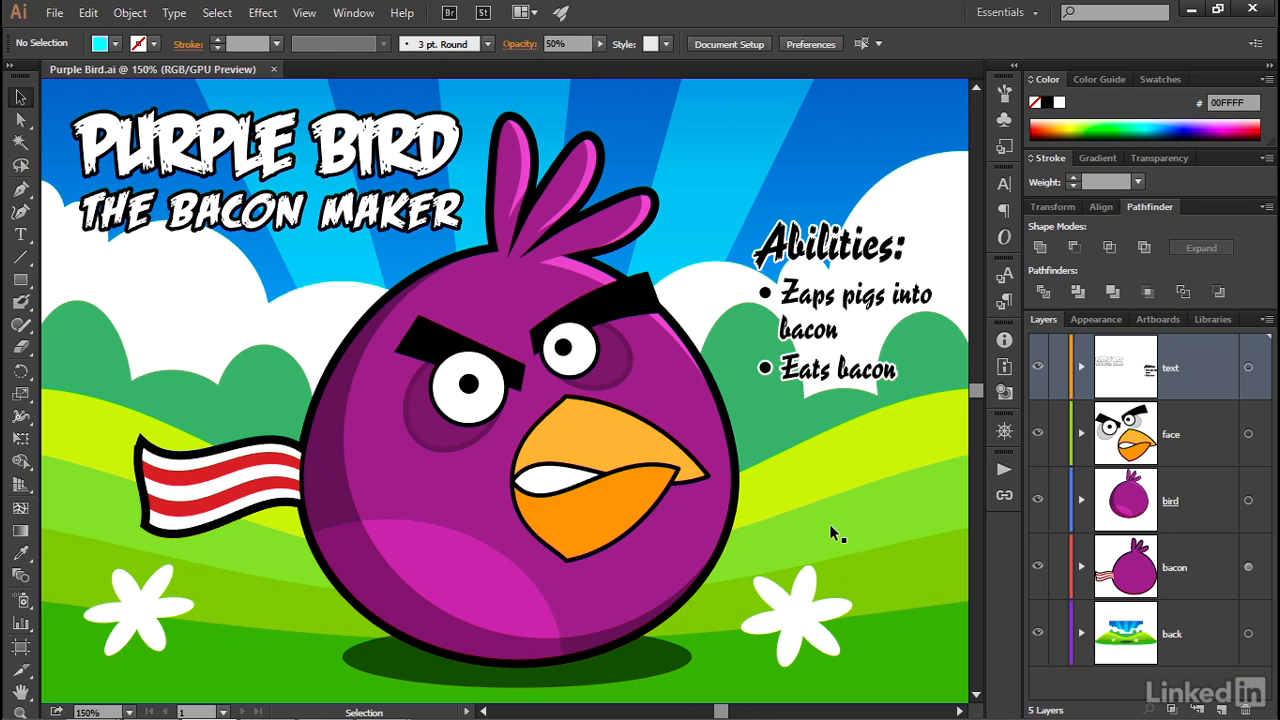
# - Try moving the green hills path up and to the left, and undo the move
pyautogui.click(830, 528)
pyautogui.press('space')
pyautogui.moveTo(543, 600); pyautogui.dragTo(400, 470)
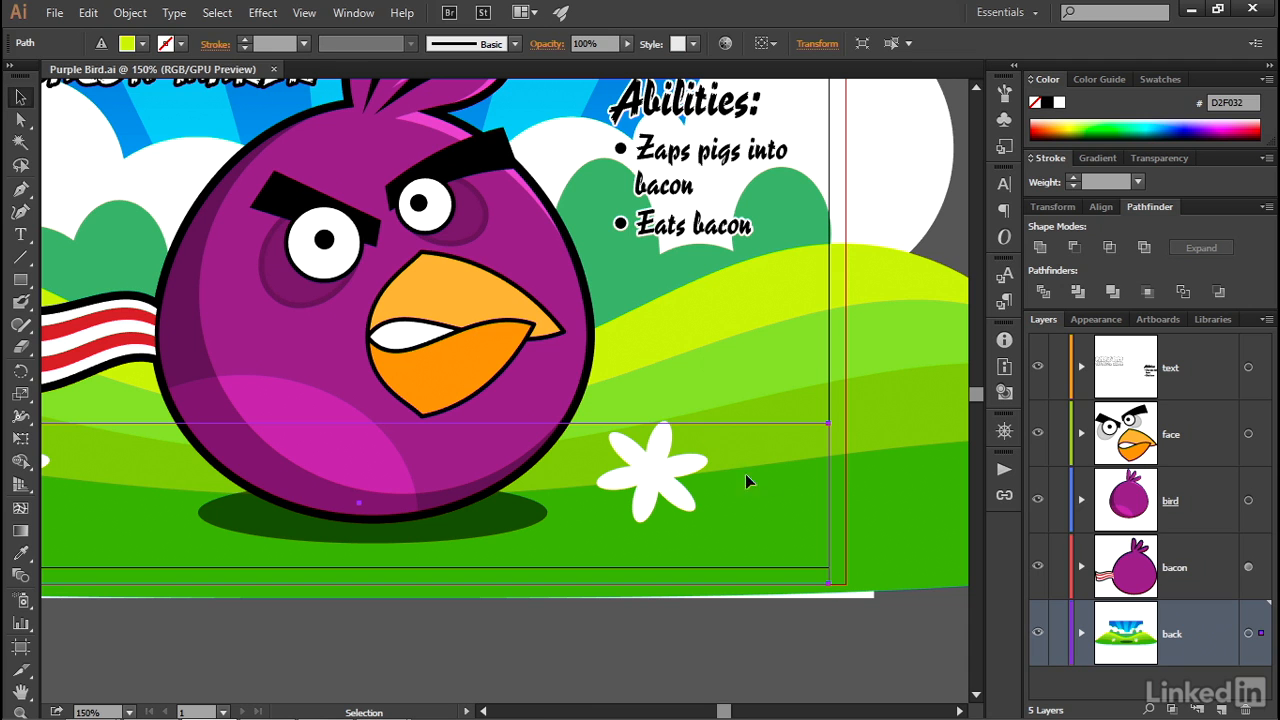
pyautogui.moveTo(751, 407); pyautogui.dragTo(707, 350)
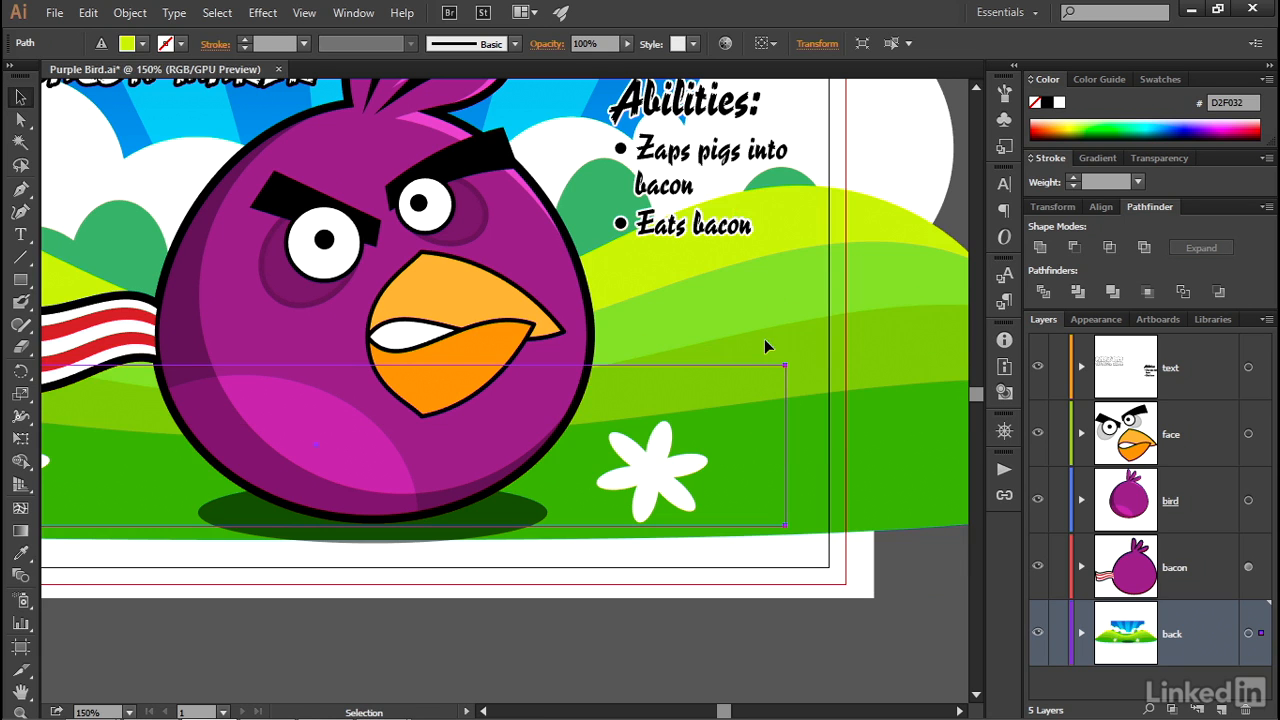
pyautogui.press('a')
pyautogui.hotkey('ctrl', 'z')
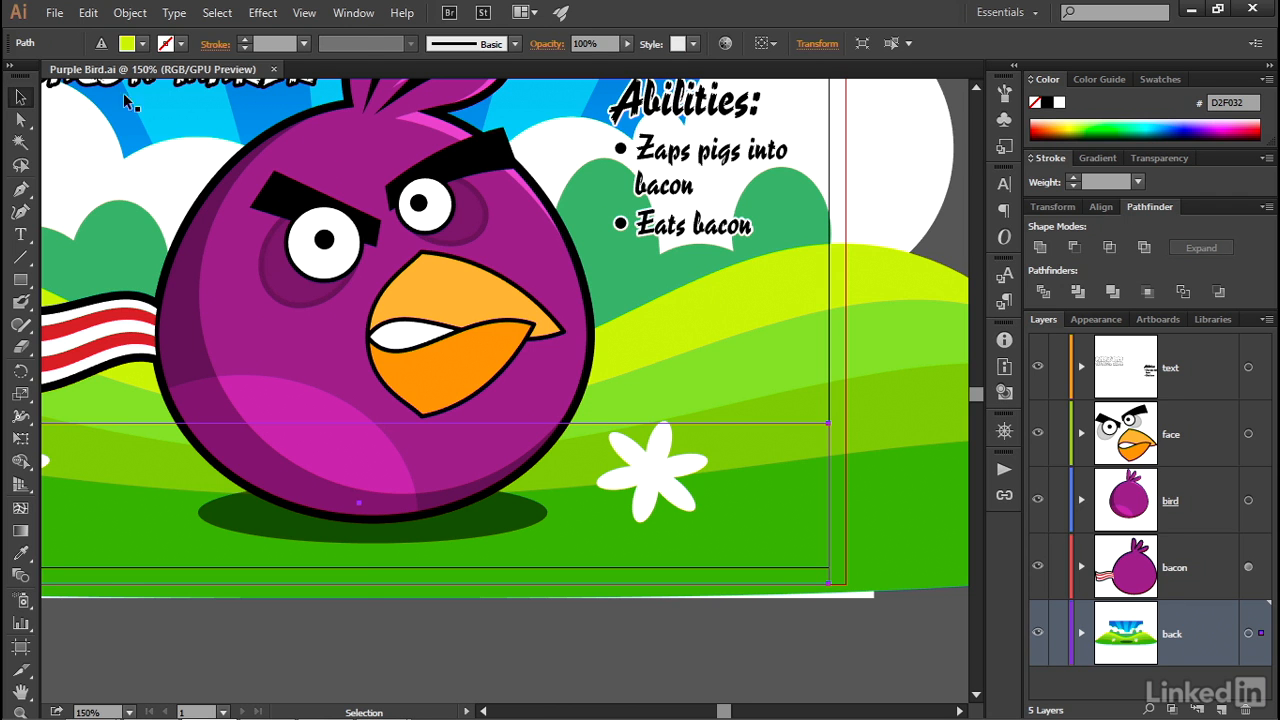
pyautogui.click(129, 13)
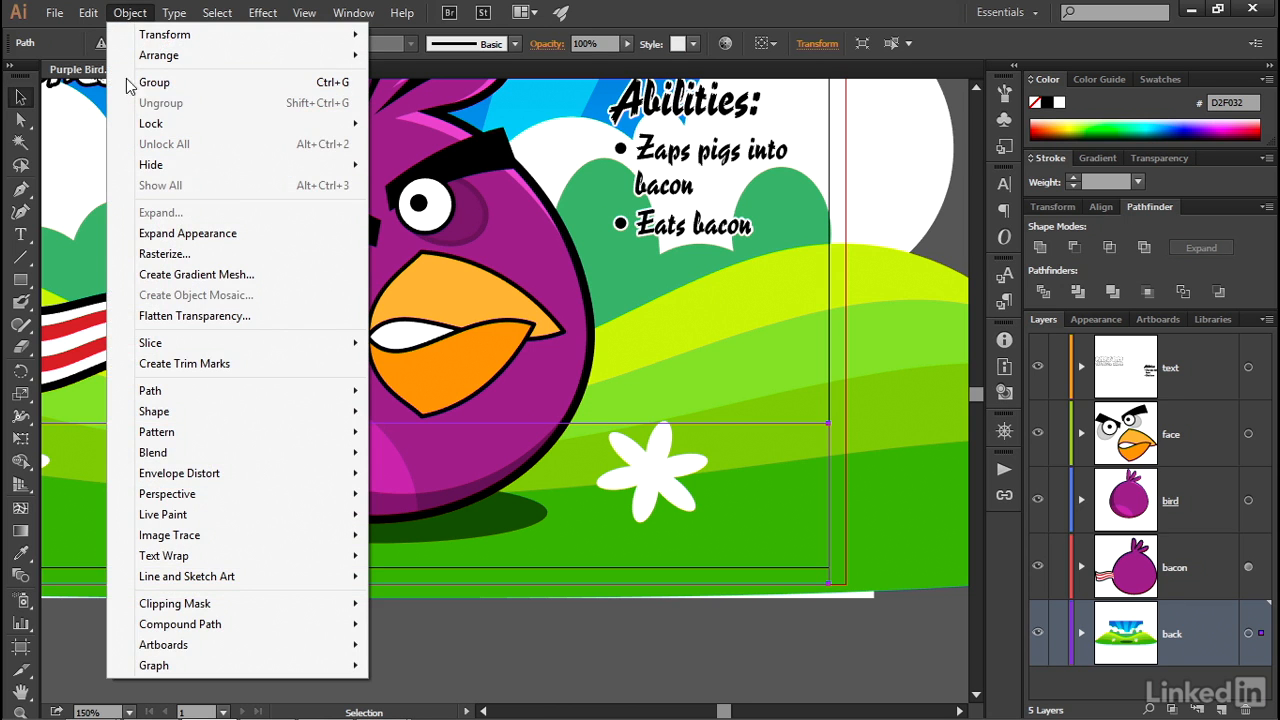
pyautogui.moveTo(250, 124)
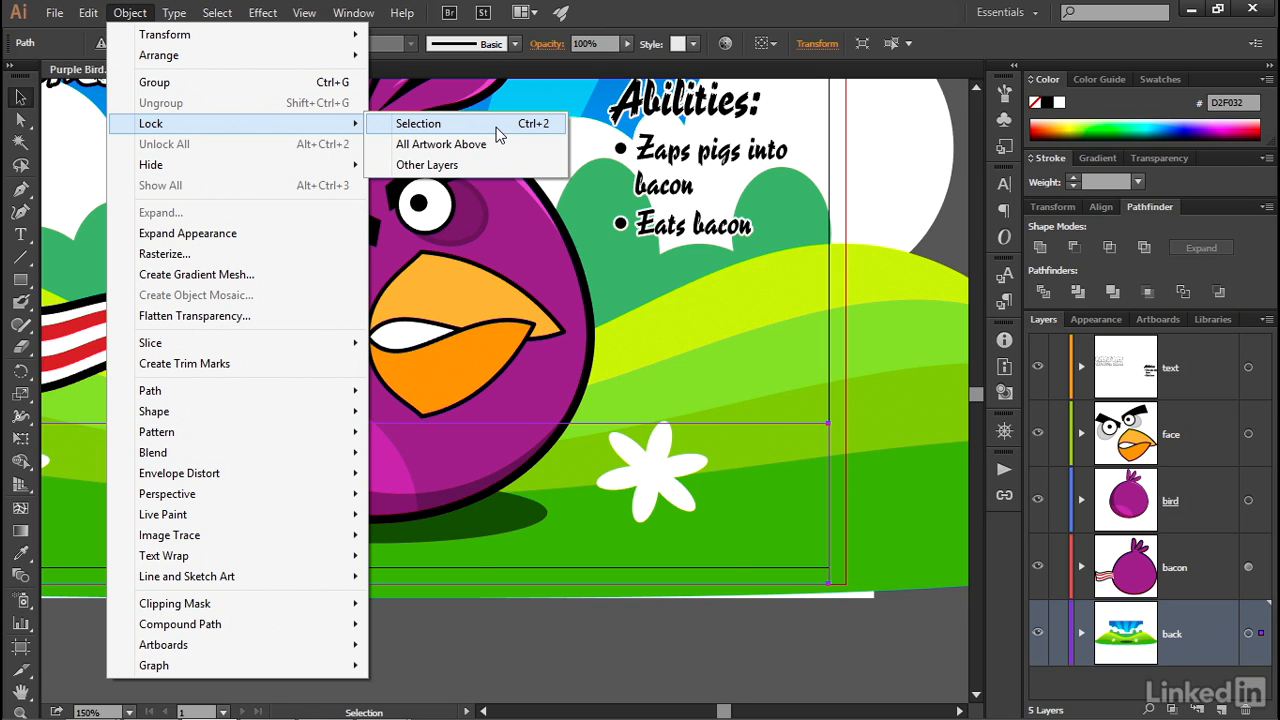
pyautogui.click(496, 127)
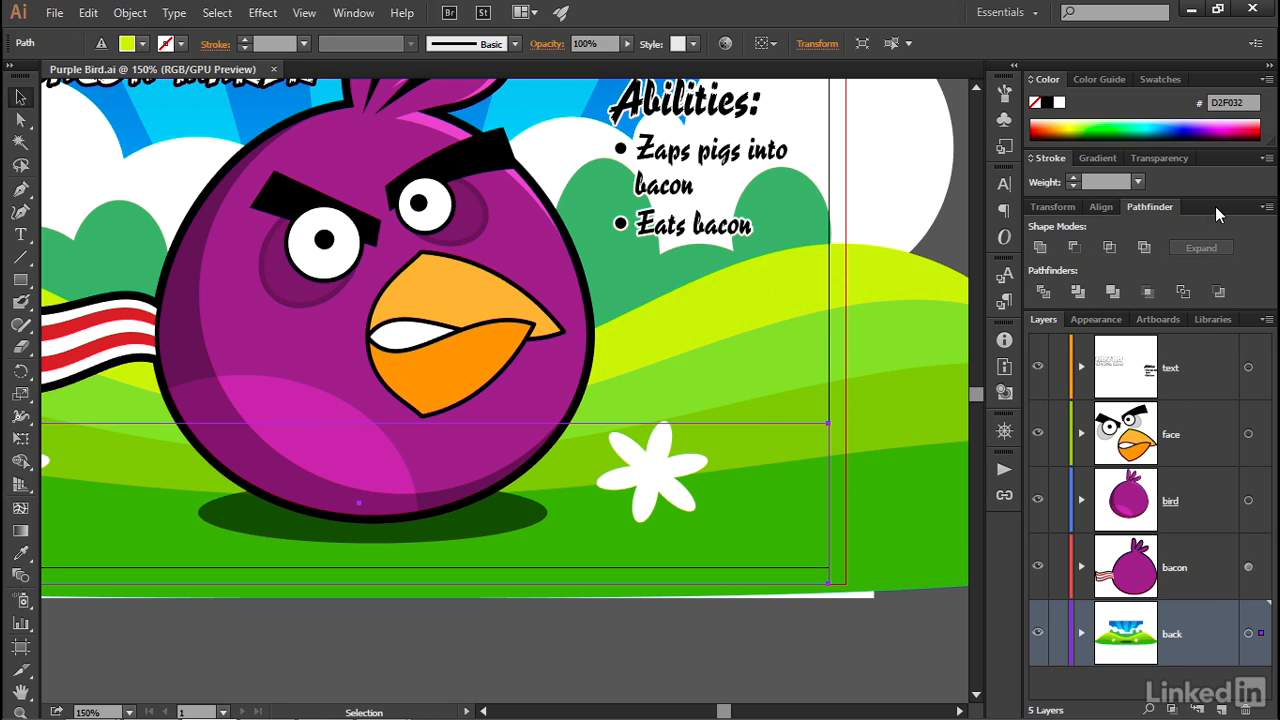
# - Collapse the Pathfinder panel group into the dock, and lock the green hills and the dark green bushes in the back layer
pyautogui.moveTo(1208, 206); pyautogui.dragTo(993, 150)
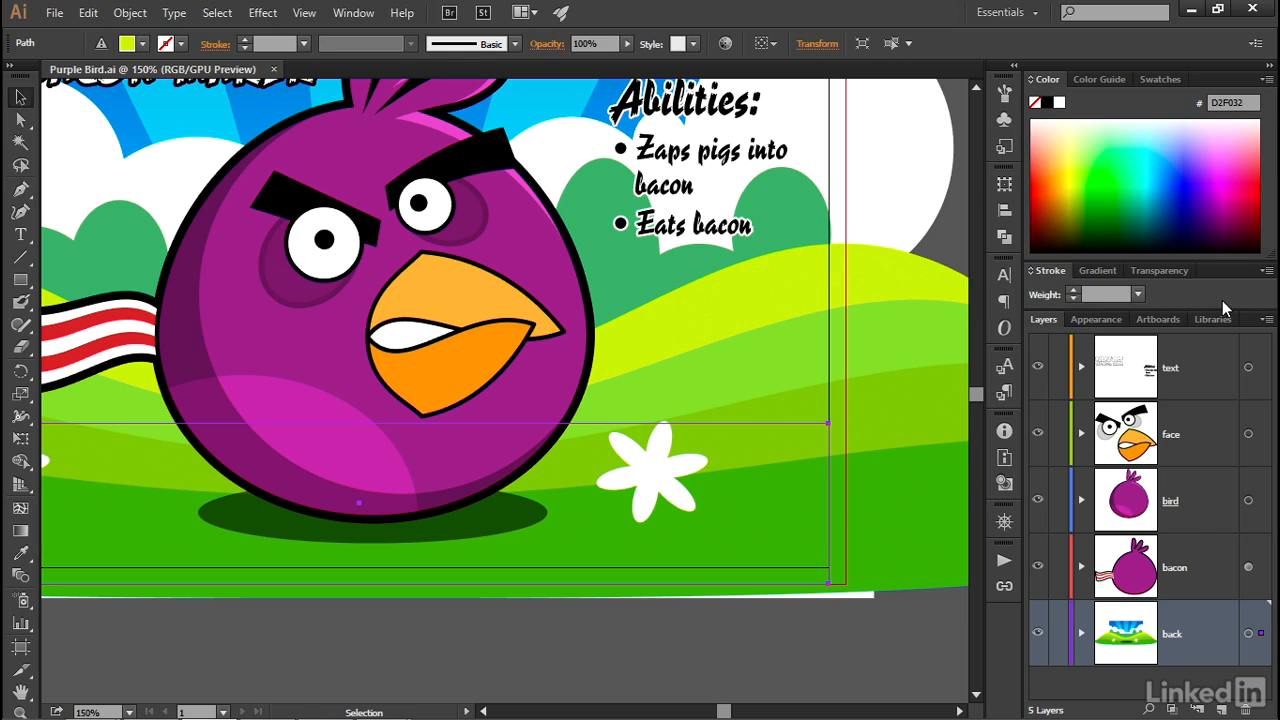
pyautogui.click(1081, 634)
pyautogui.scroll(-5, 1188, 548)
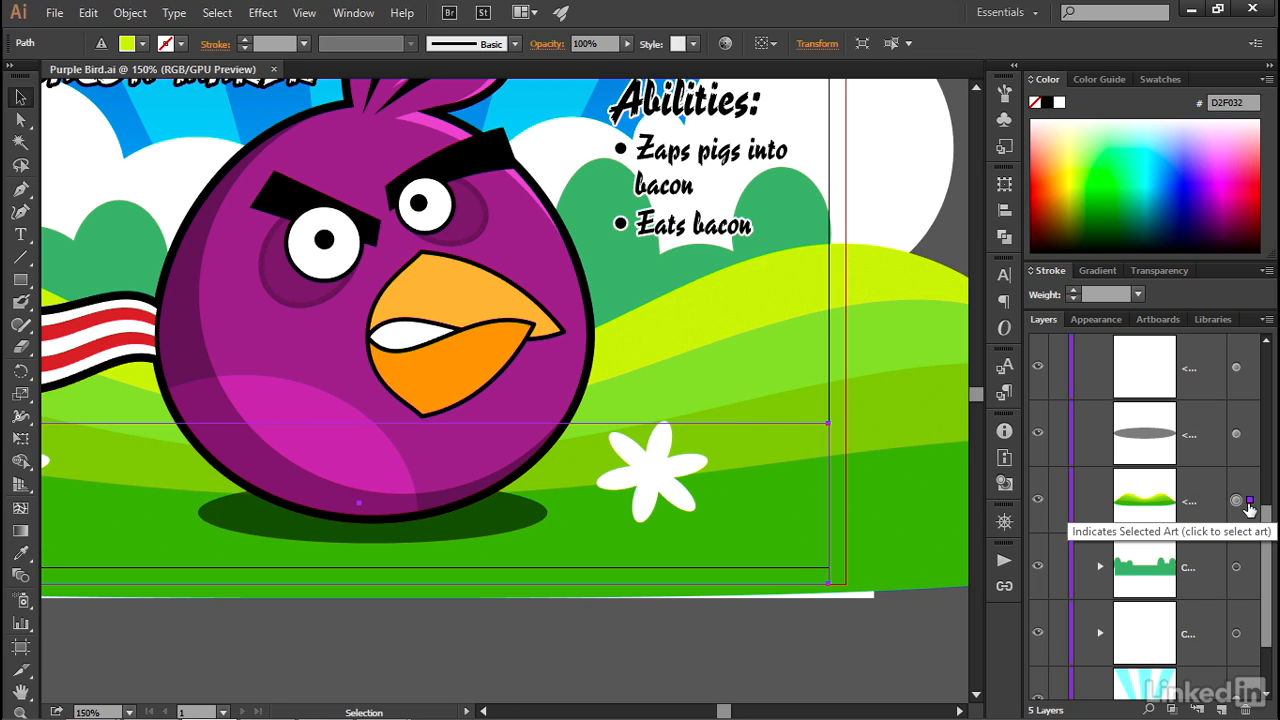
pyautogui.click(1059, 501)
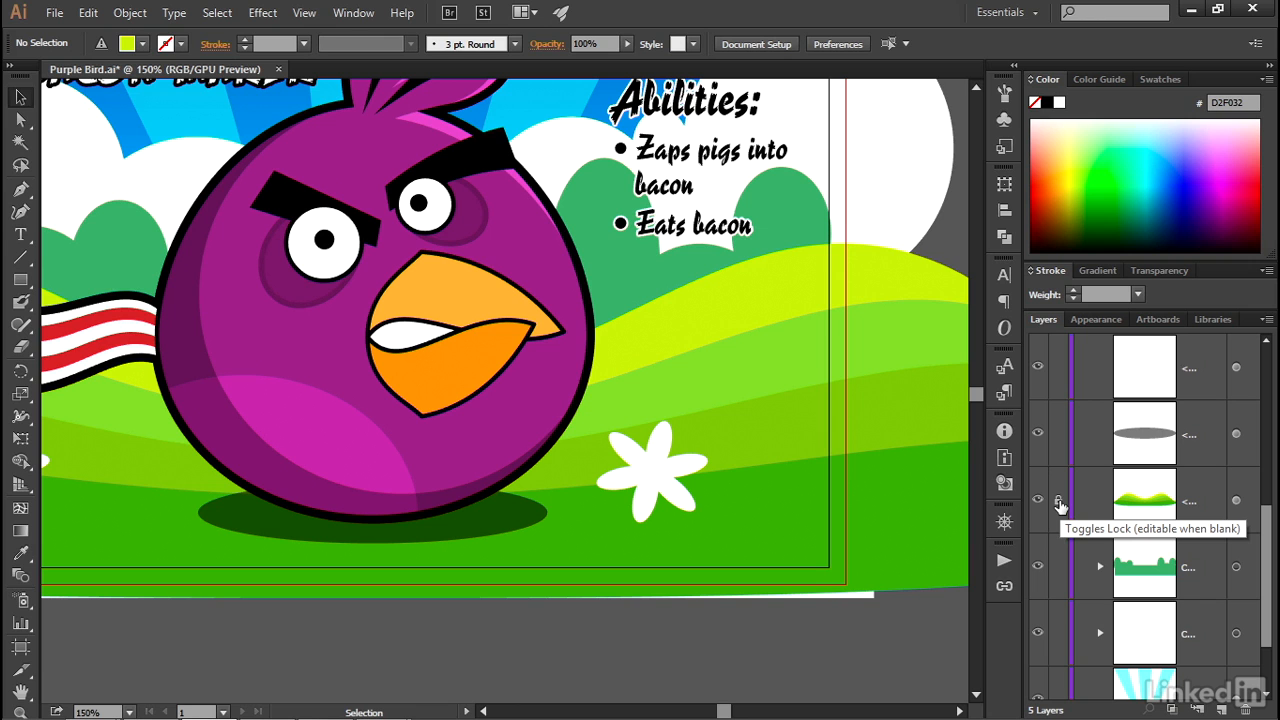
pyautogui.click(1059, 501)
pyautogui.click(1059, 501)
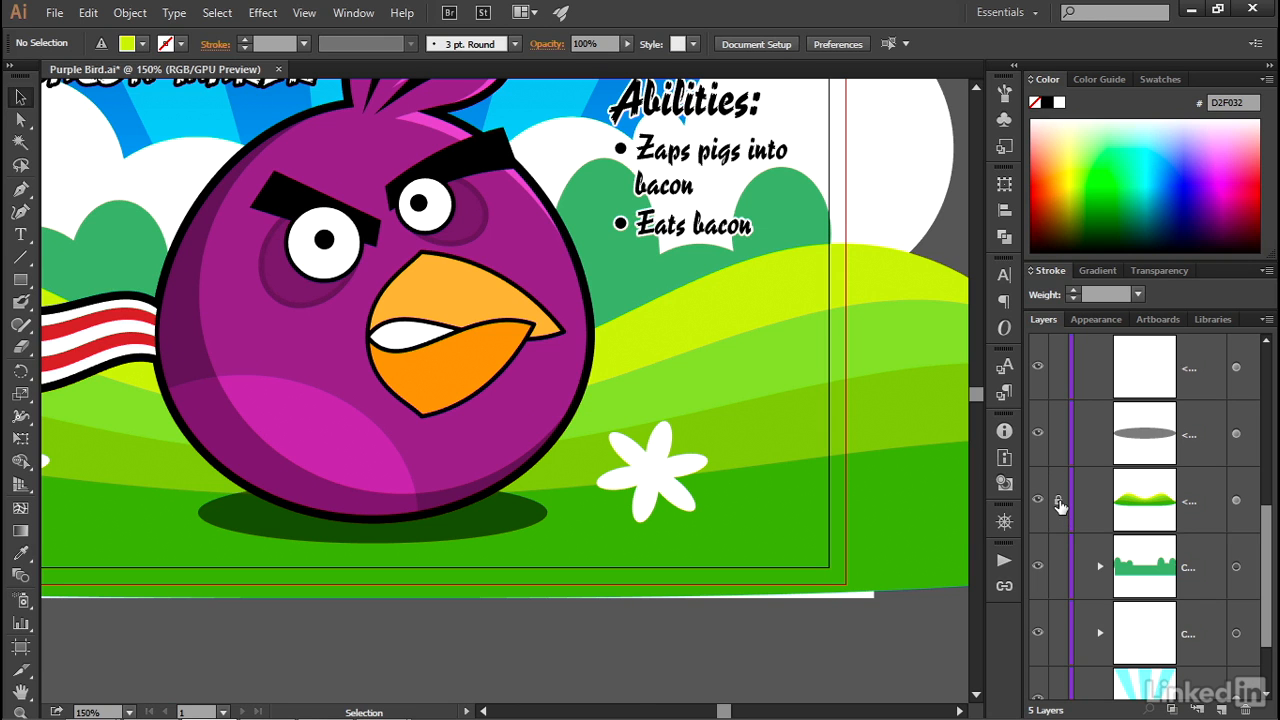
pyautogui.click(651, 248)
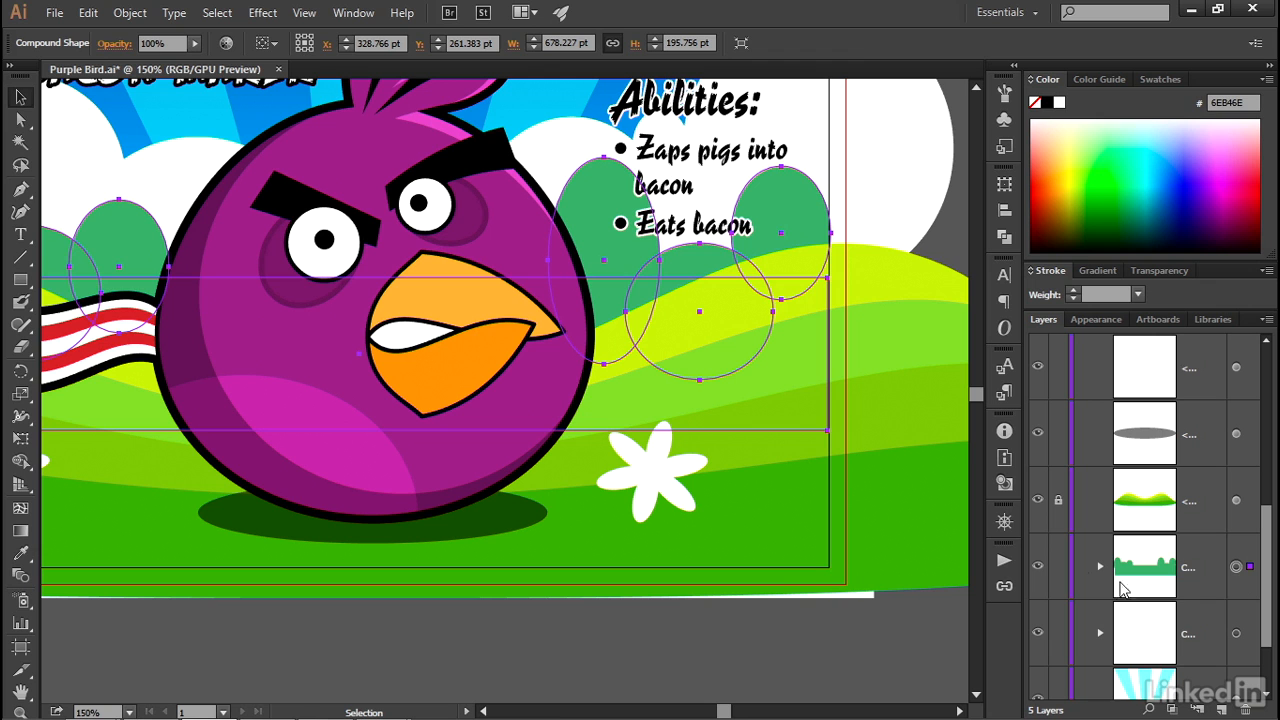
pyautogui.click(1059, 567)
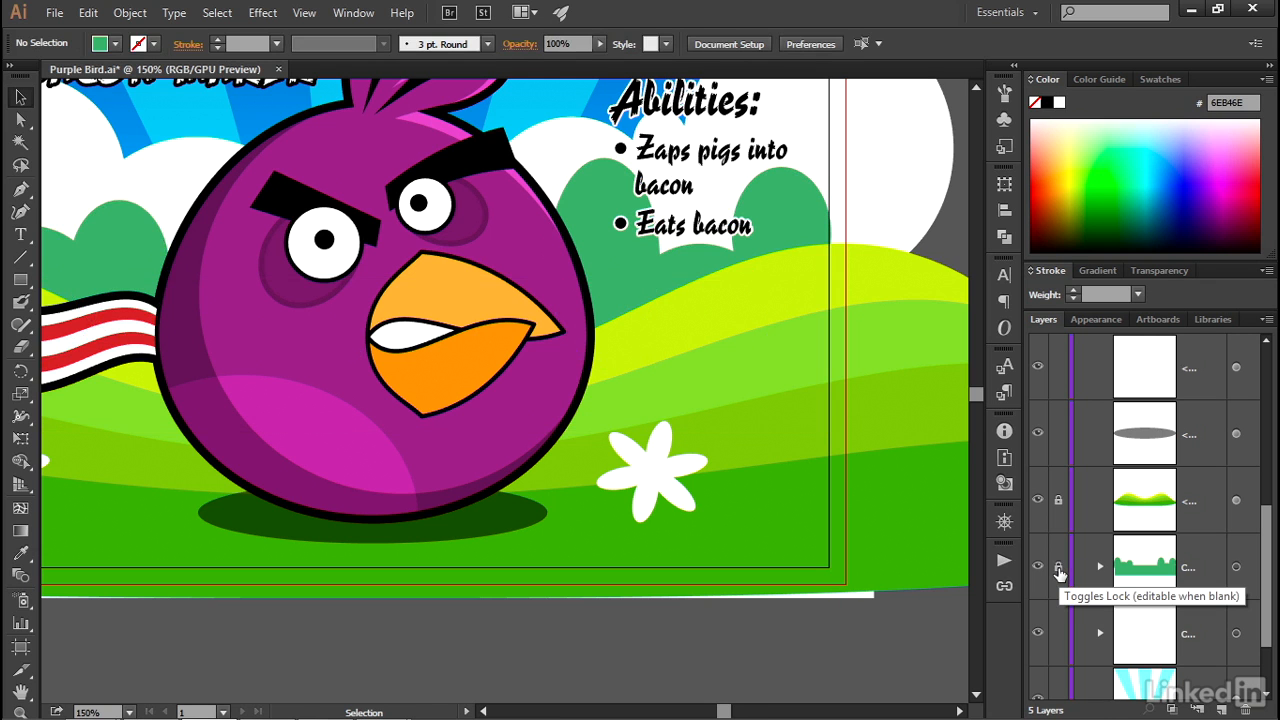
# - Select the bird's black outline path and locate it within the layer structure, collapsing the back layer
pyautogui.click(584, 279)
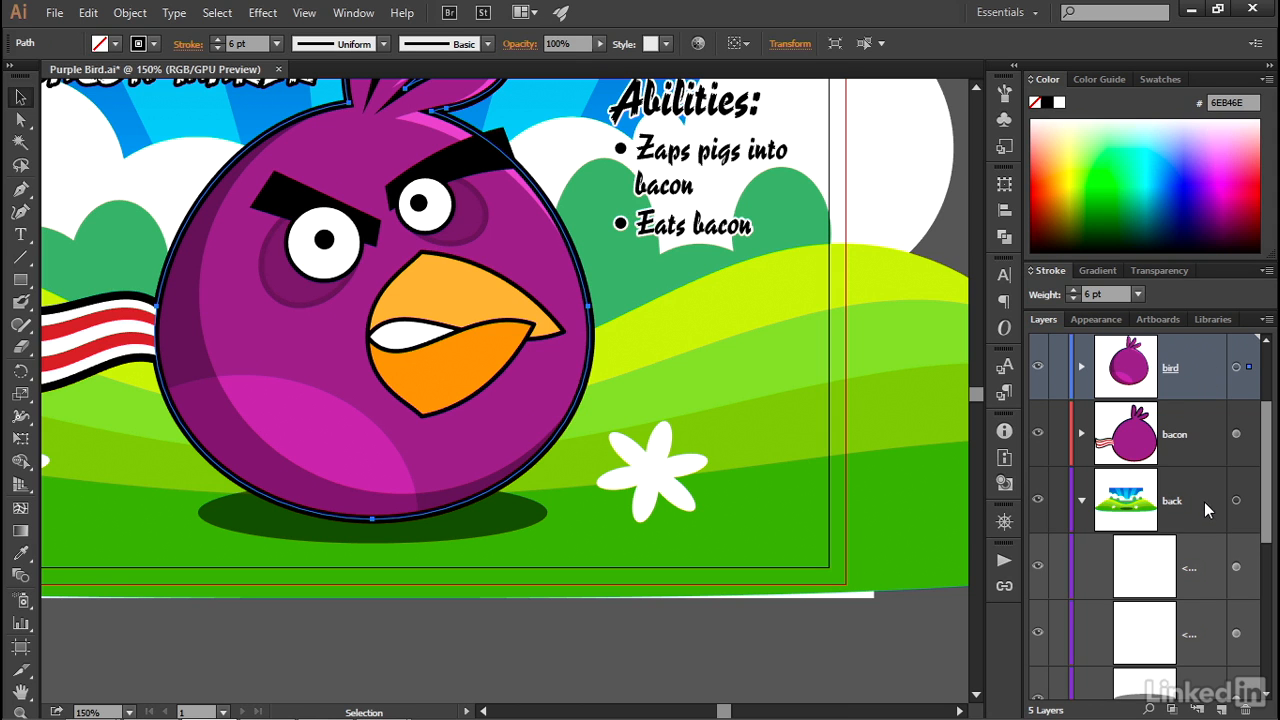
pyautogui.click(1081, 503)
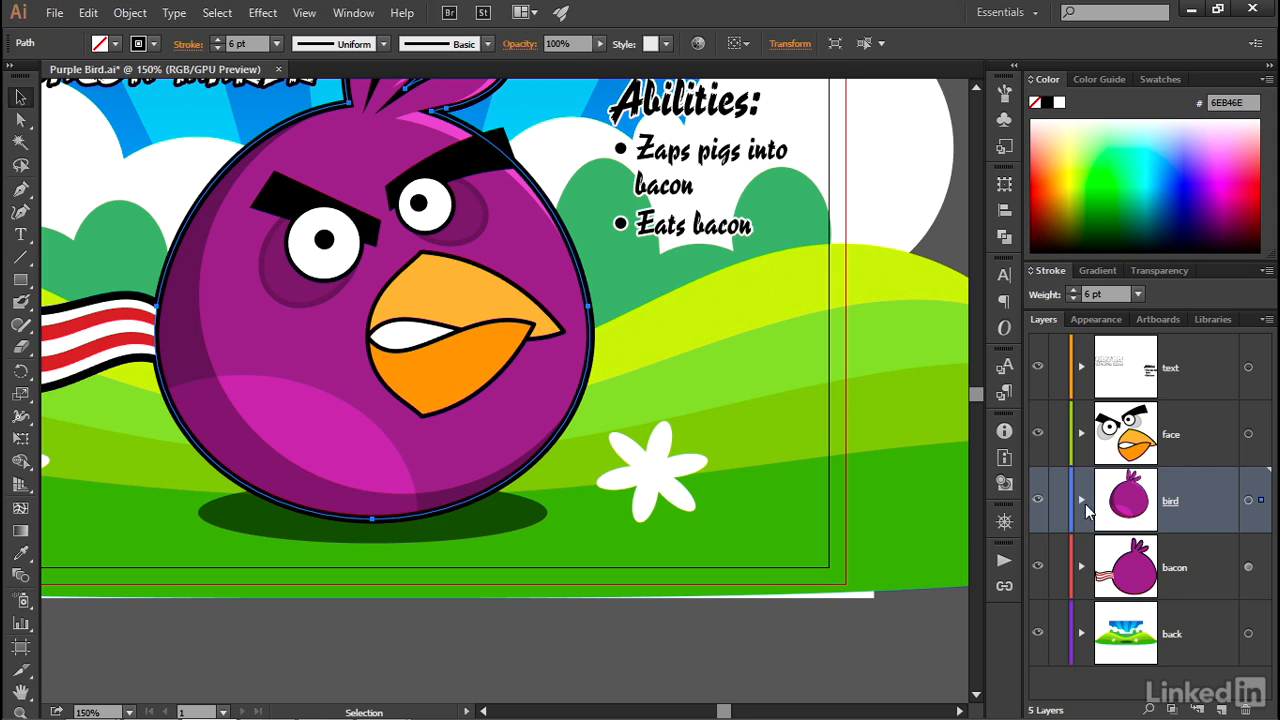
pyautogui.click(1266, 320)
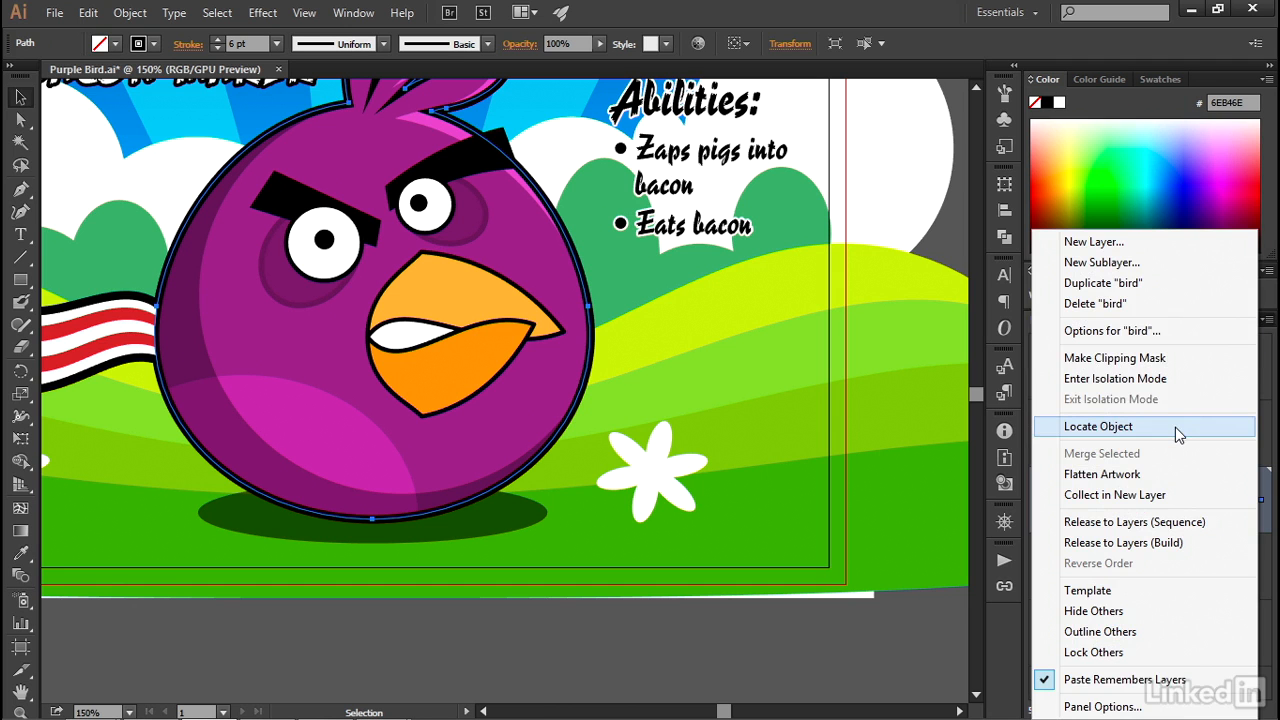
pyautogui.click(1175, 427)
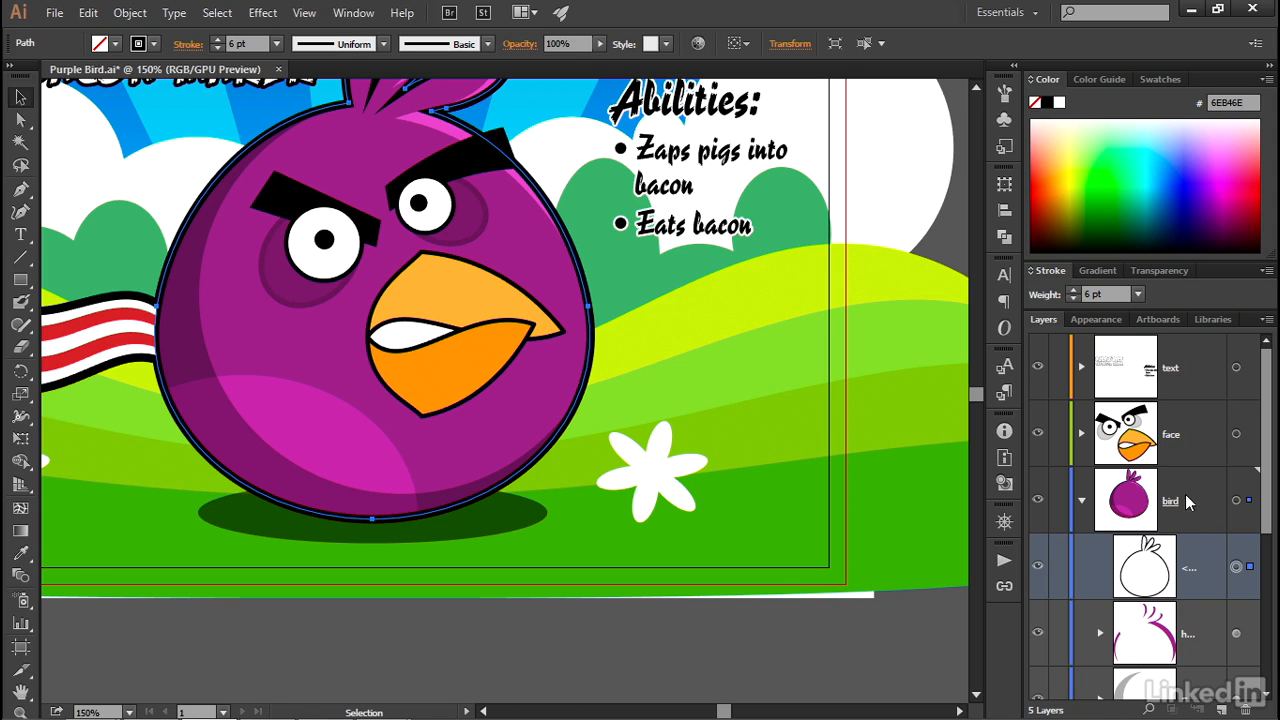
pyautogui.moveTo(1265, 528); pyautogui.dragTo(1268, 568)
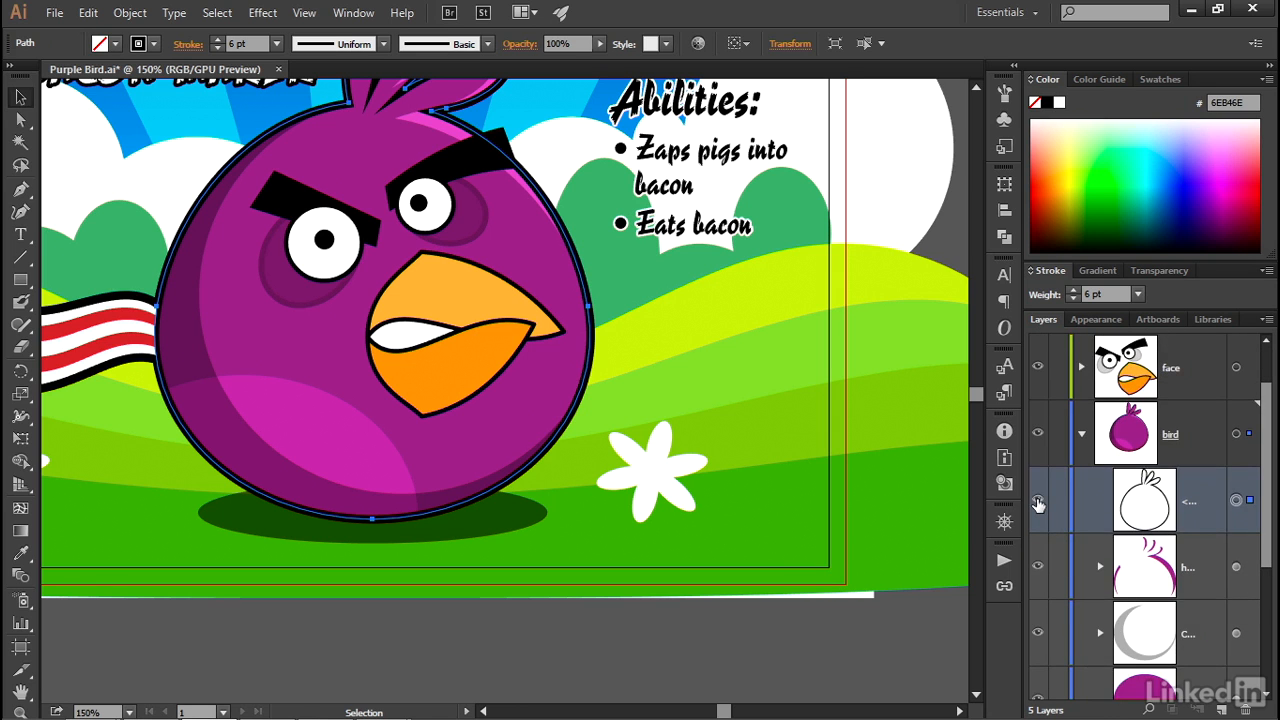
# - Deselect everything and hide the outline, highlight and shadow objects in the bird layer
pyautogui.hotkey('ctrl', 'shift', 'a')
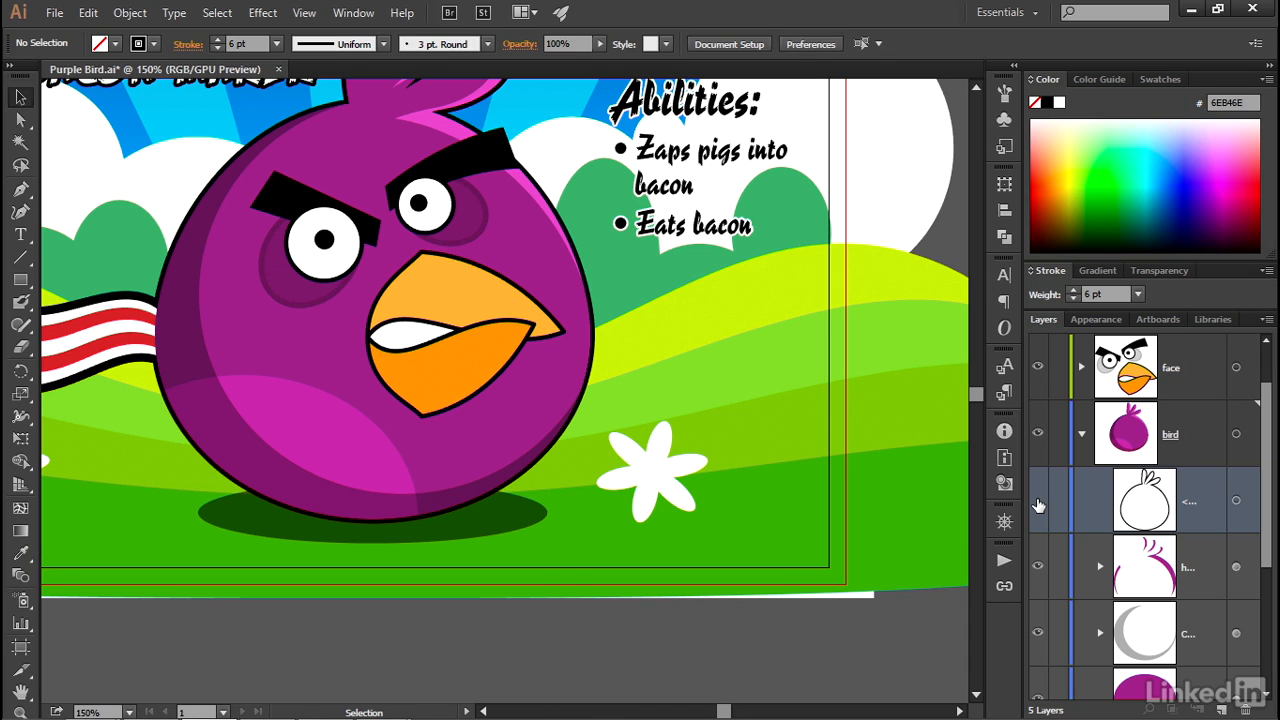
pyautogui.click(1038, 503)
pyautogui.moveTo(1038, 503); pyautogui.dragTo(1039, 633)
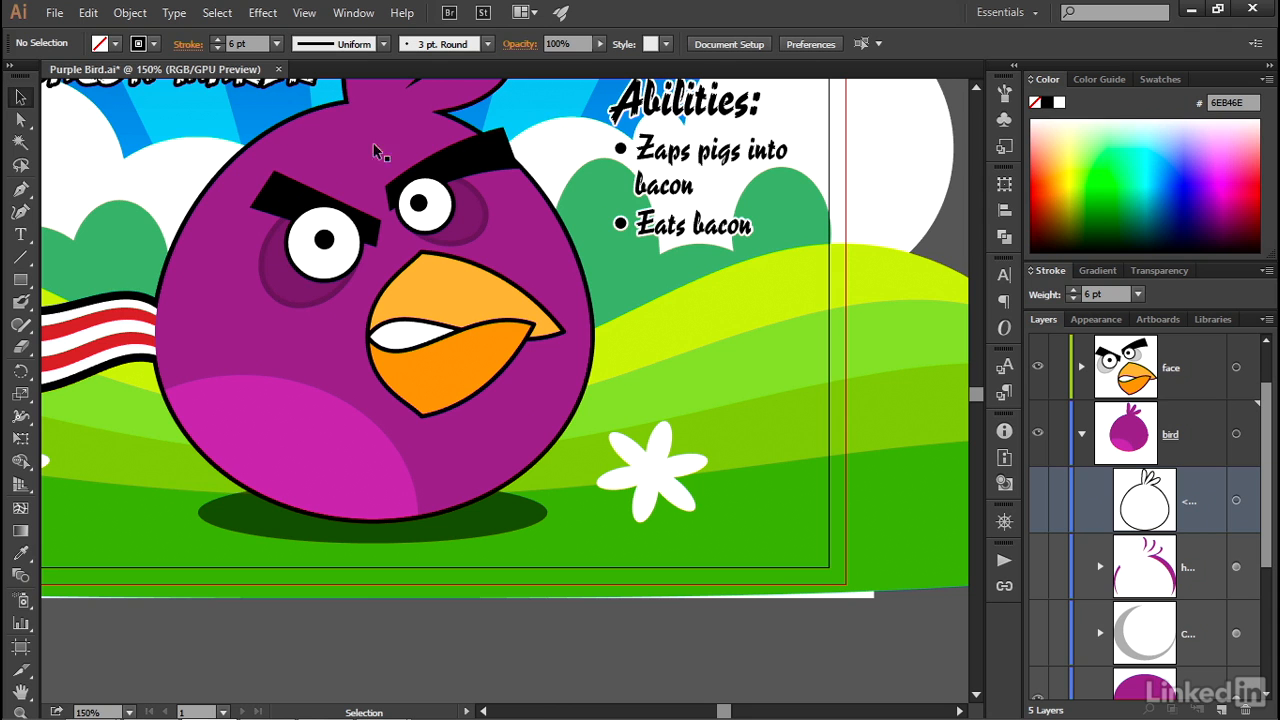
# - Show all hidden objects and clear the selection
pyautogui.click(130, 13)
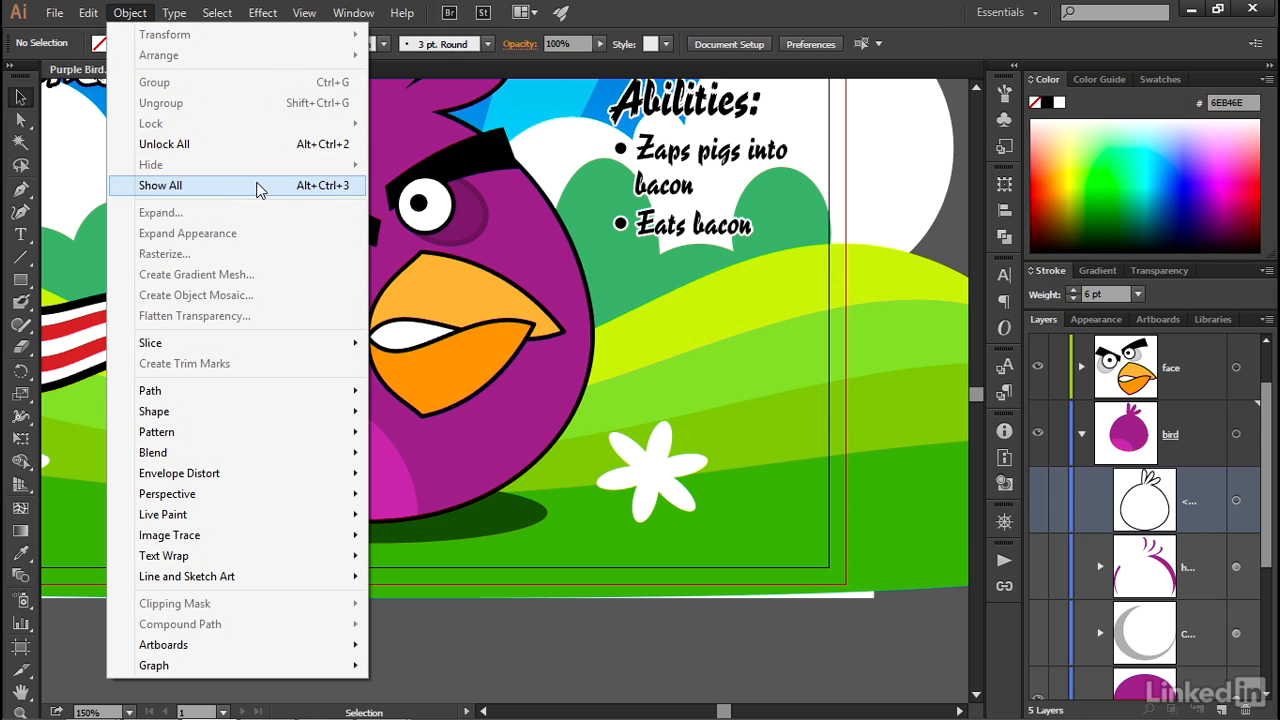
pyautogui.click(258, 186)
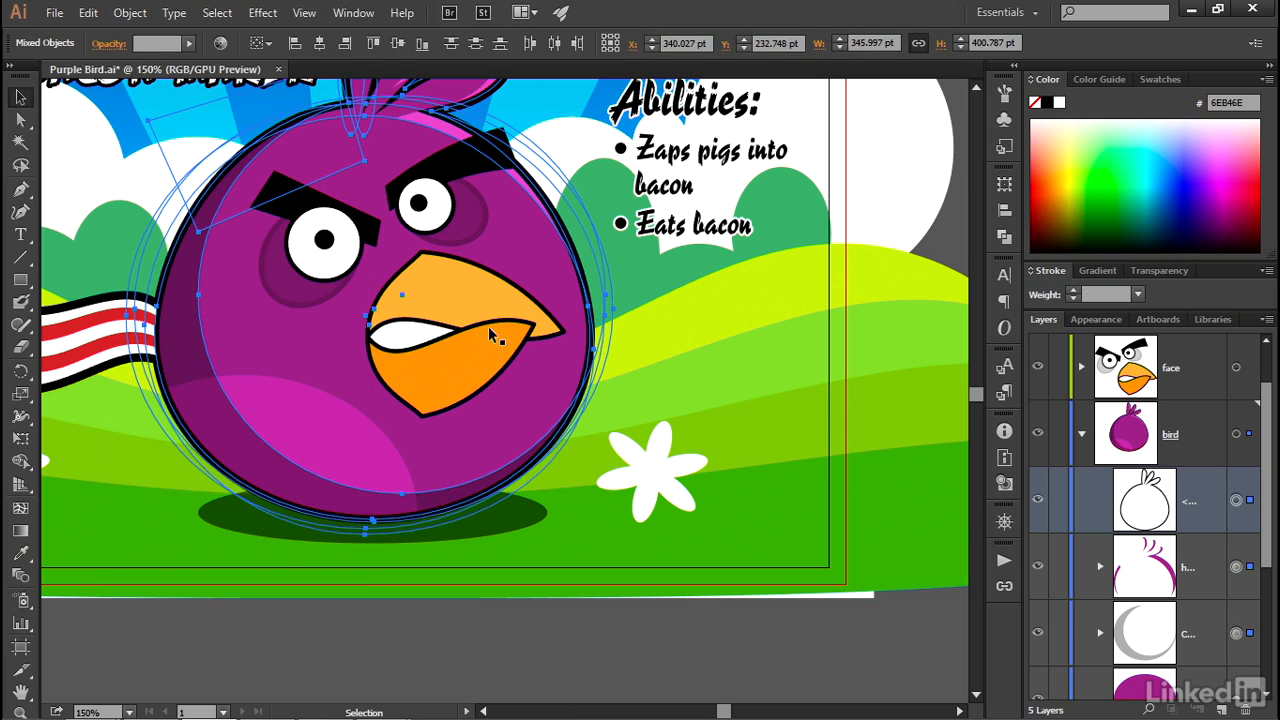
pyautogui.hotkey('ctrl', '0')
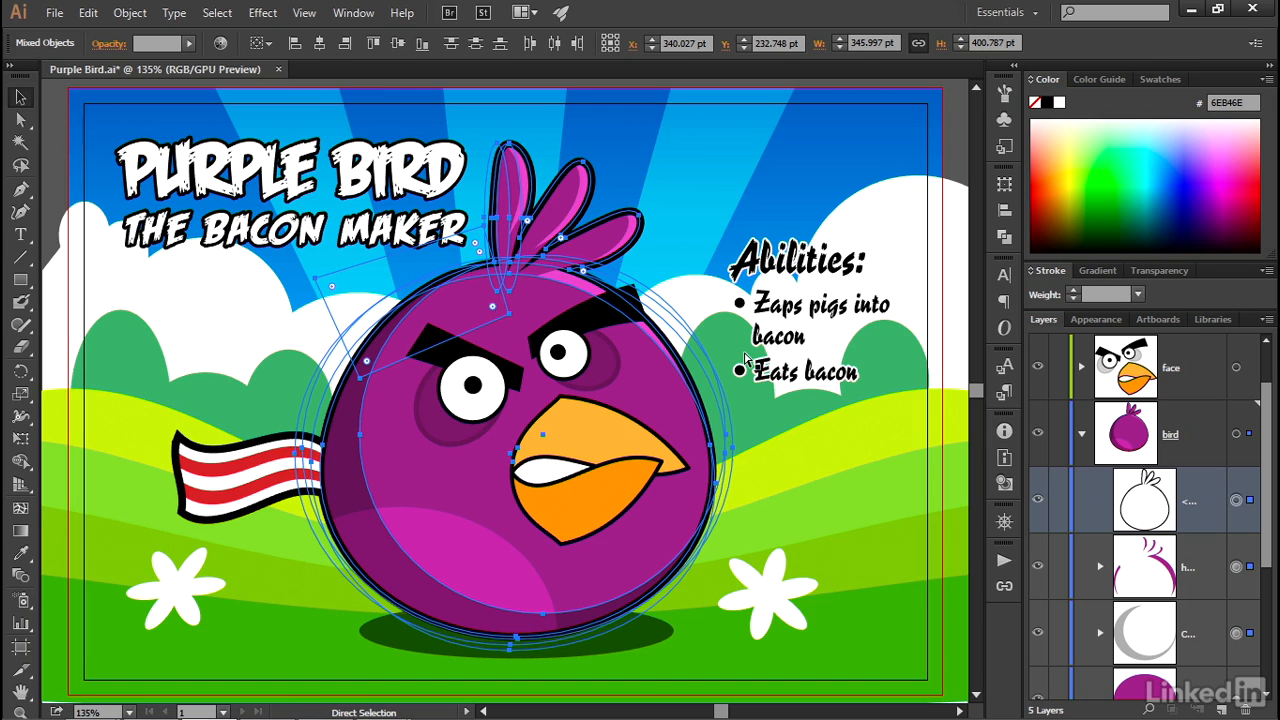
pyautogui.hotkey('ctrl', '=')
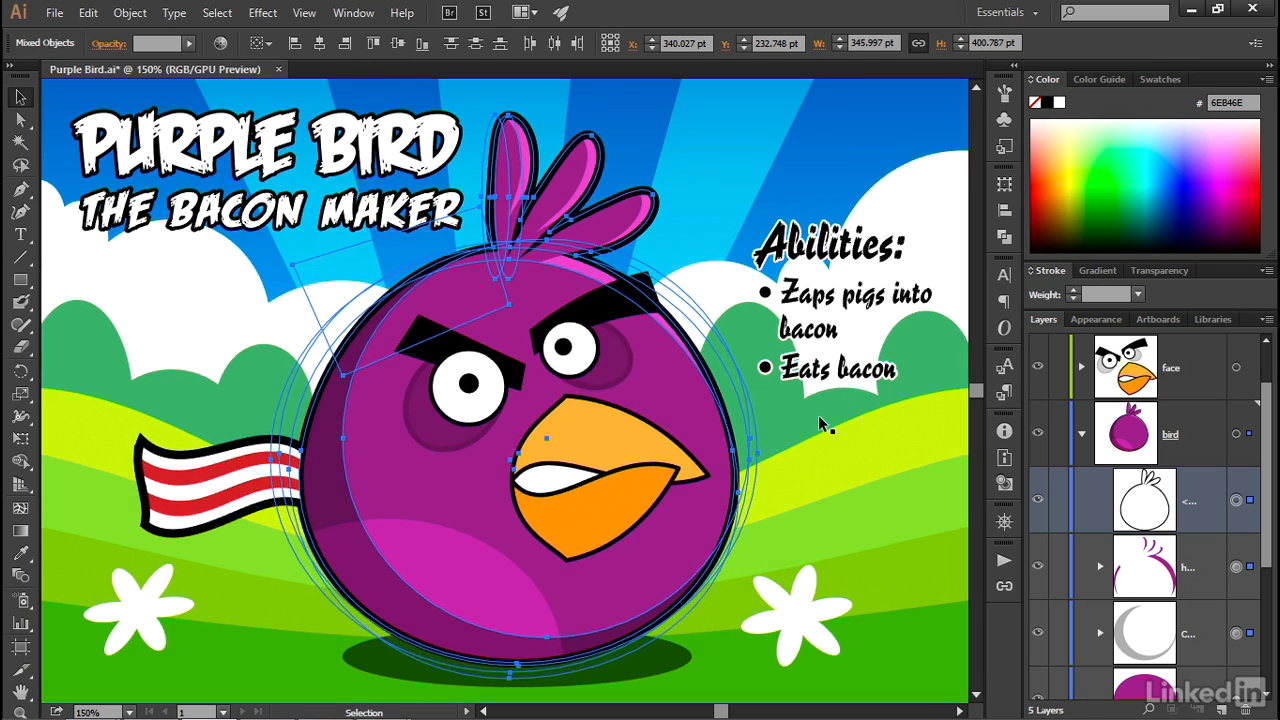
pyautogui.click(819, 420)
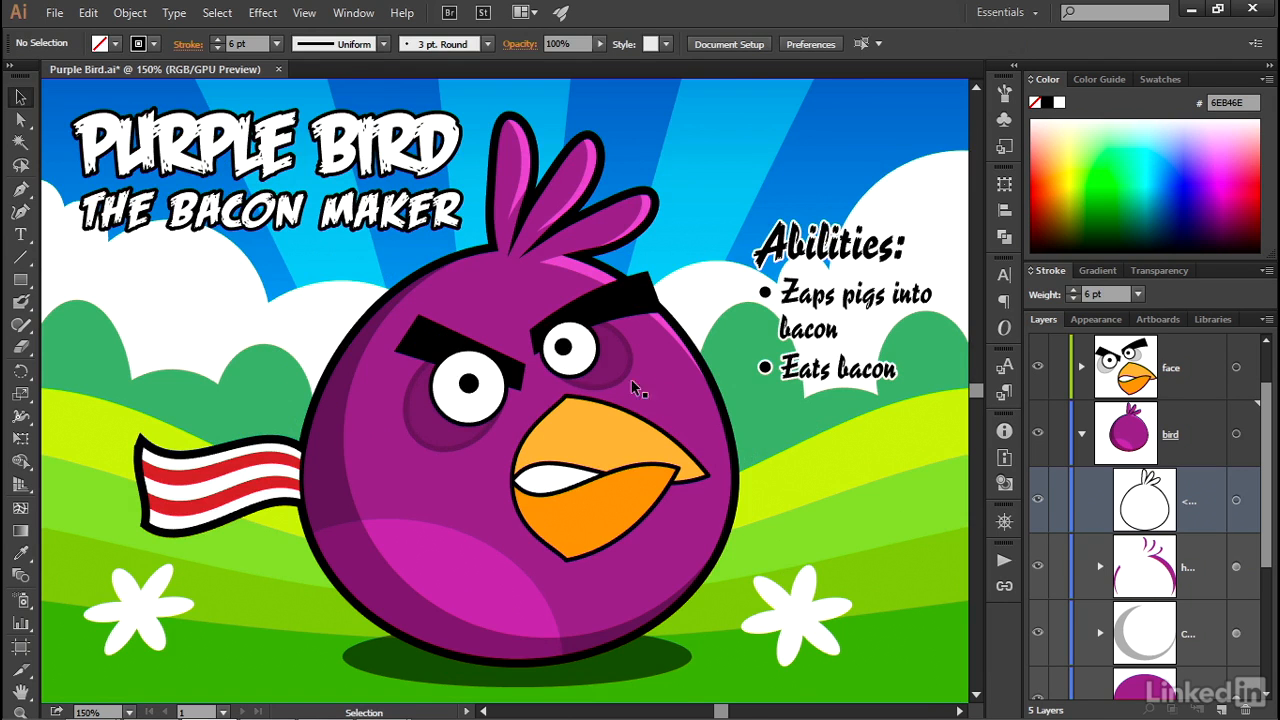
# - Isolate the bird's "high" compound shape, move its inner circle slightly left to widen the body highlight, and leave isolation mode
pyautogui.click(670, 370)
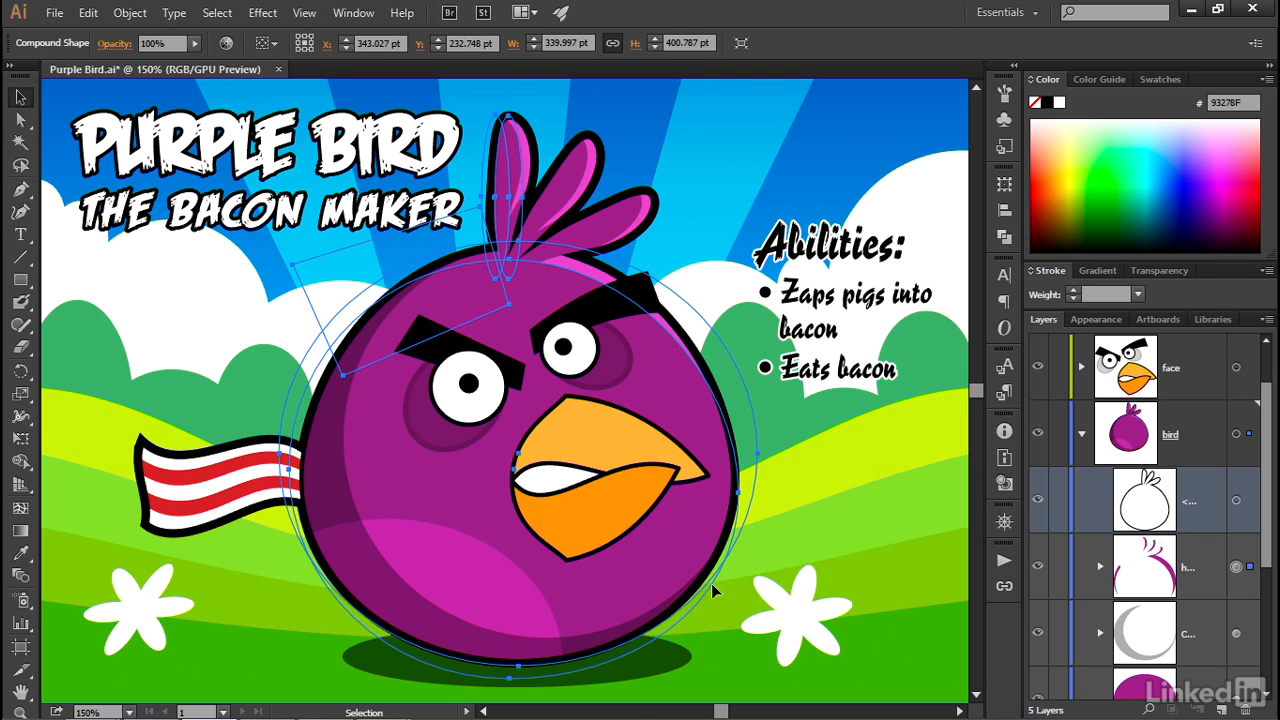
pyautogui.doubleClick(659, 345)
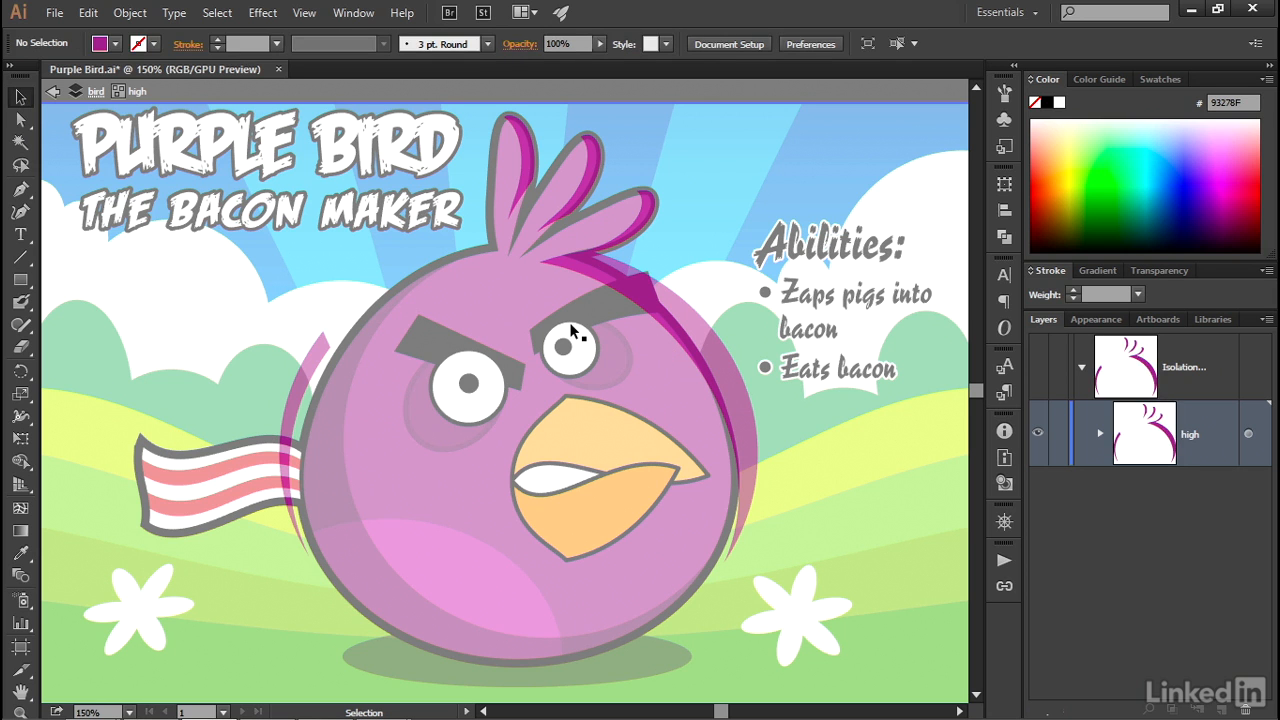
pyautogui.click(655, 364)
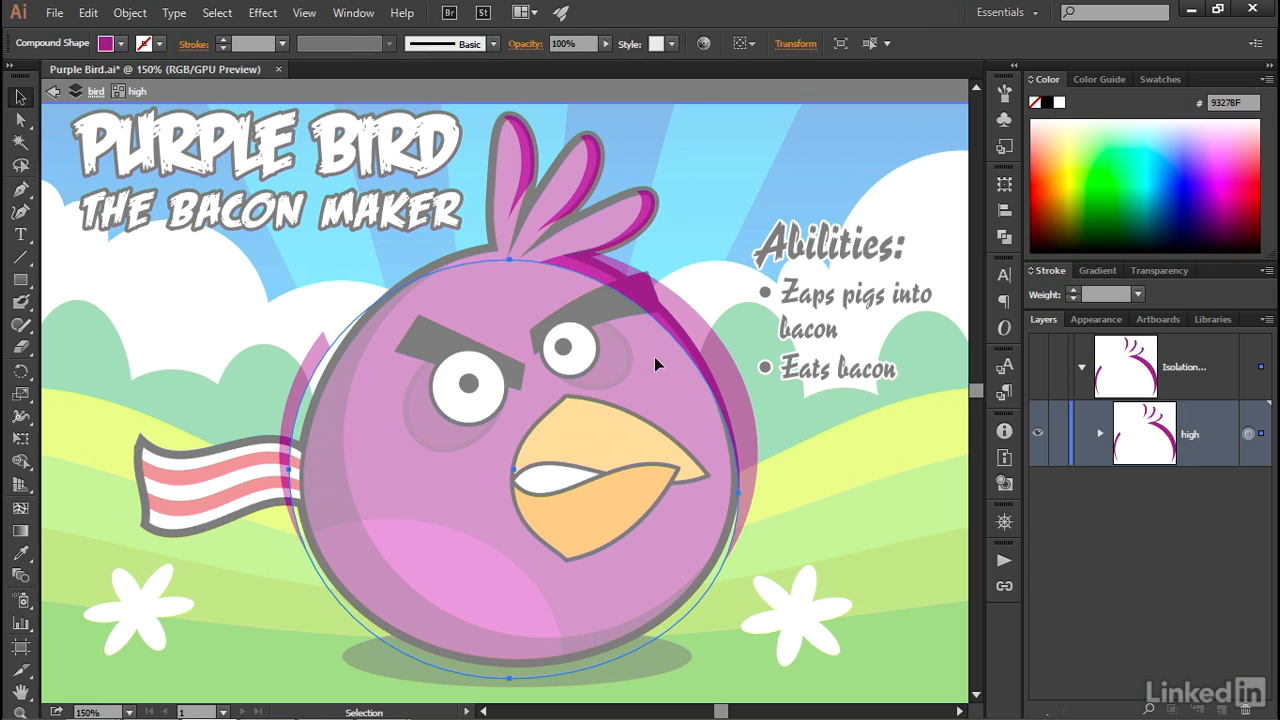
pyautogui.moveTo(653, 358); pyautogui.dragTo(641, 357)
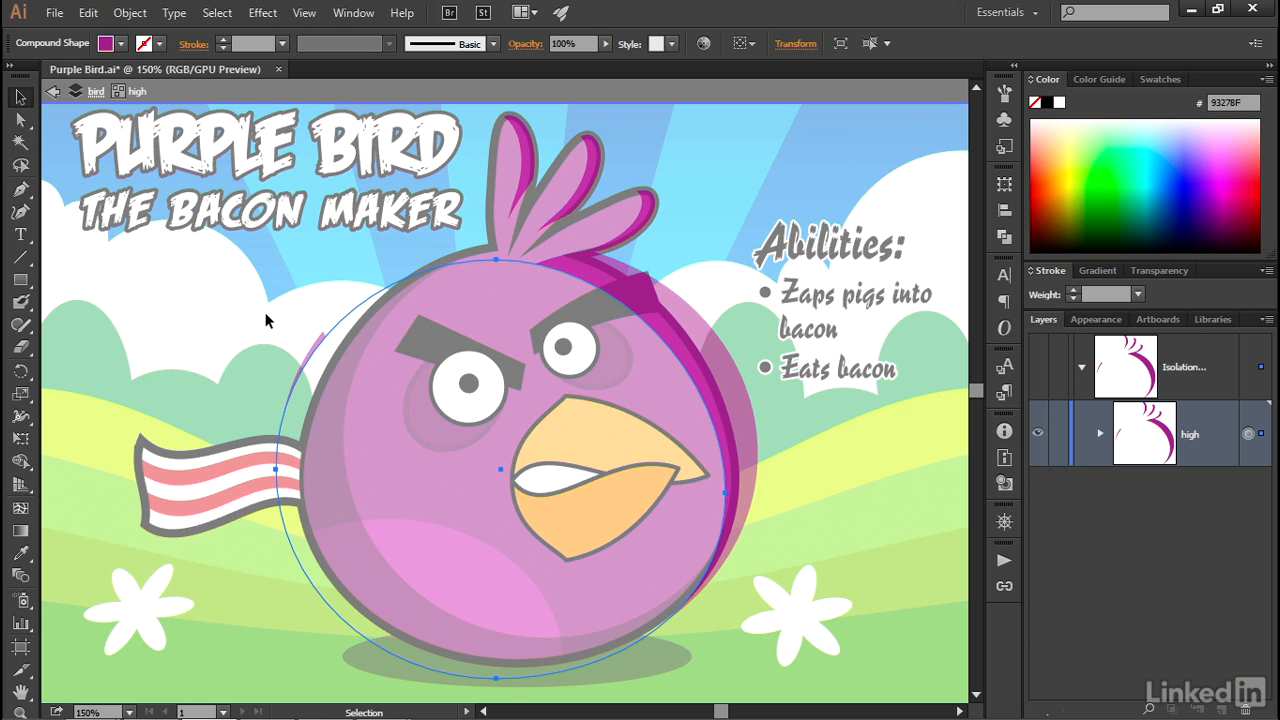
pyautogui.press('Escape')
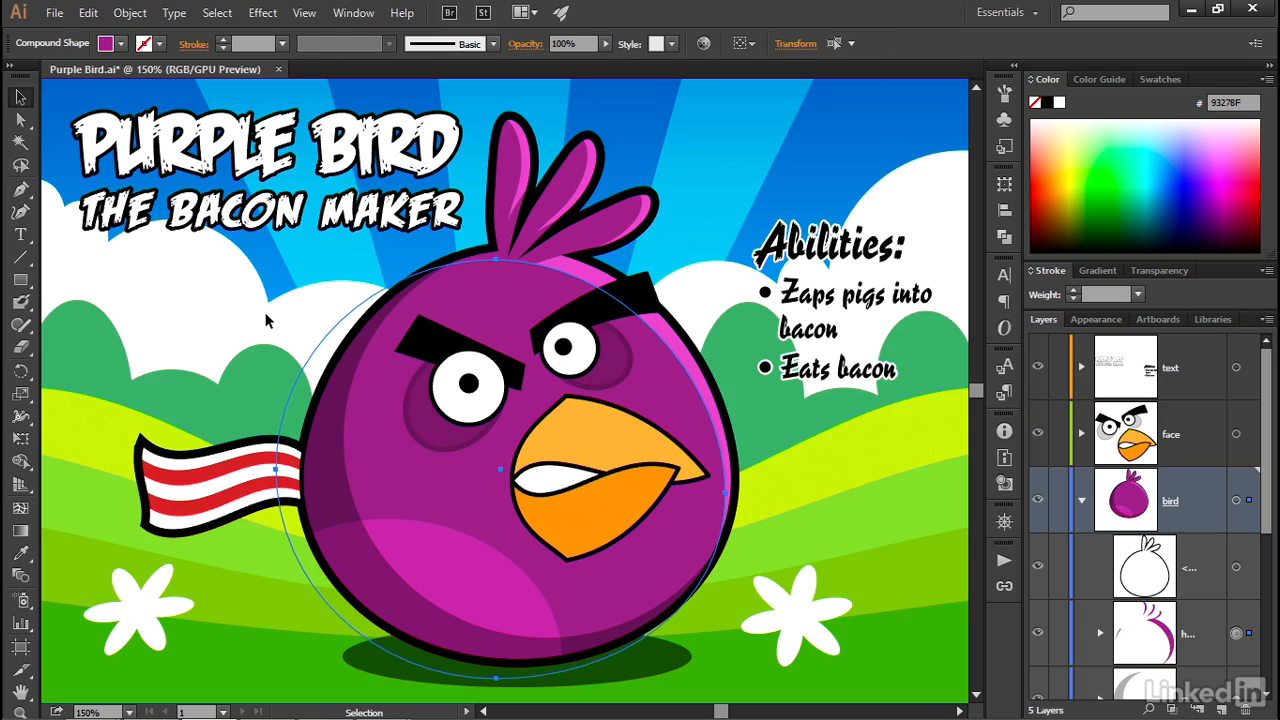
pyautogui.hotkey('ctrl', 'shift', 'a')
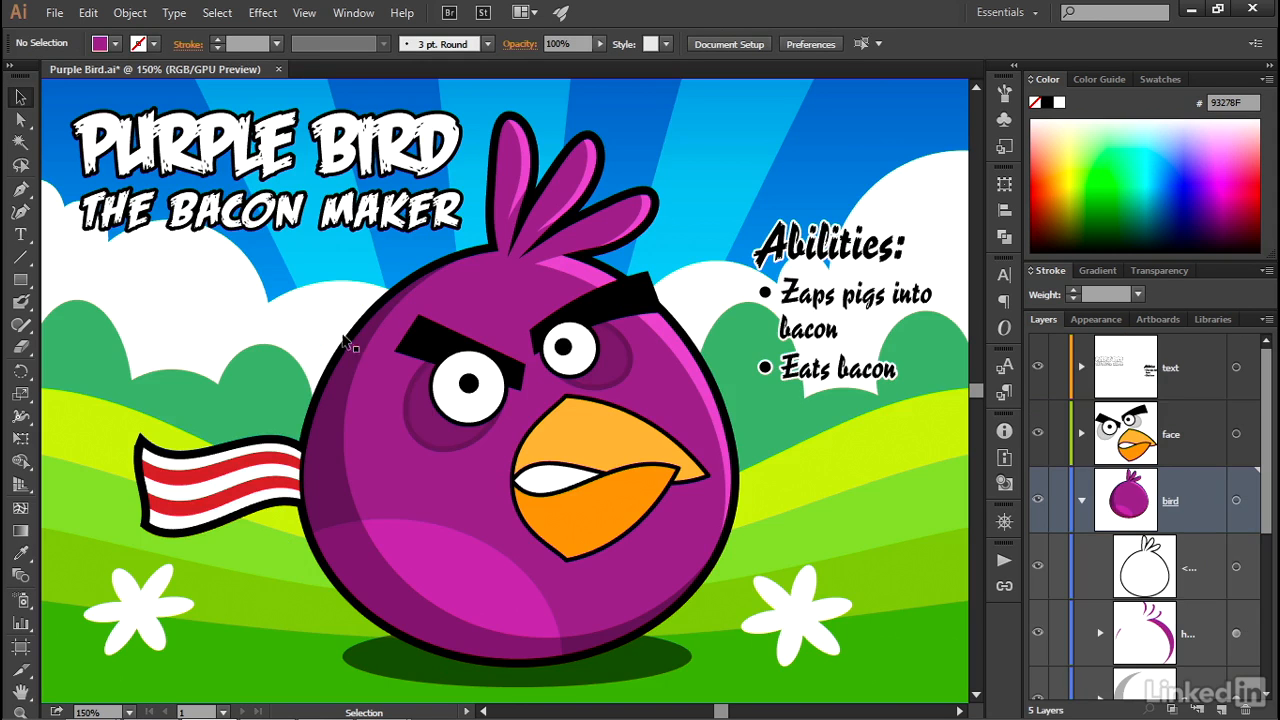
# - Locate the bird's highlight compound shape in the layer structure, examine its component shapes and collapse it
pyautogui.click(667, 369)
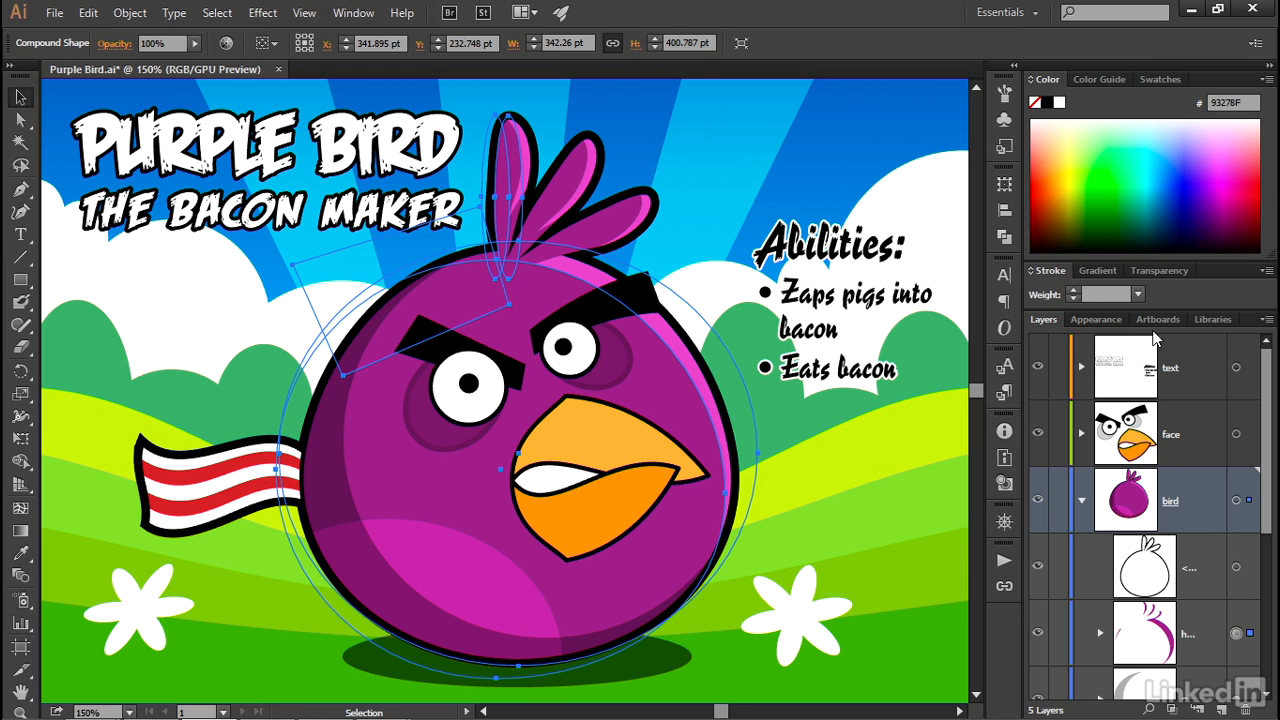
pyautogui.click(1268, 321)
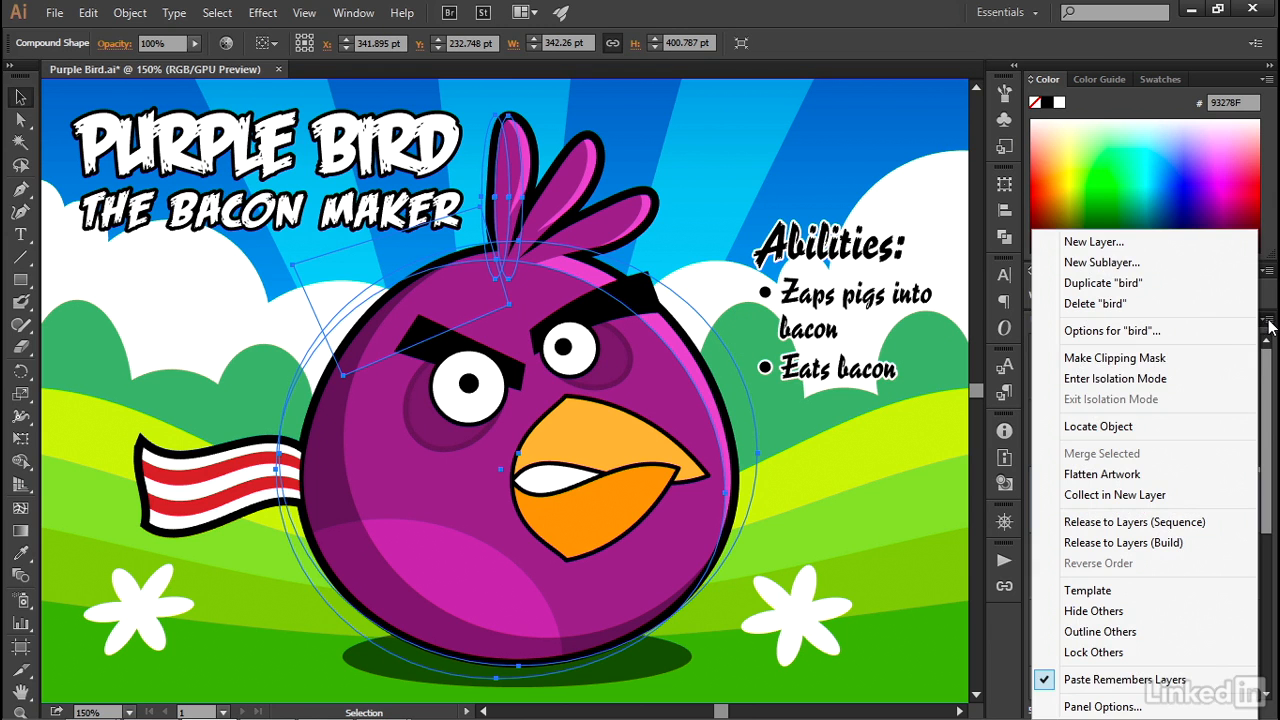
pyautogui.click(1173, 421)
pyautogui.scroll(-5, 1268, 455)
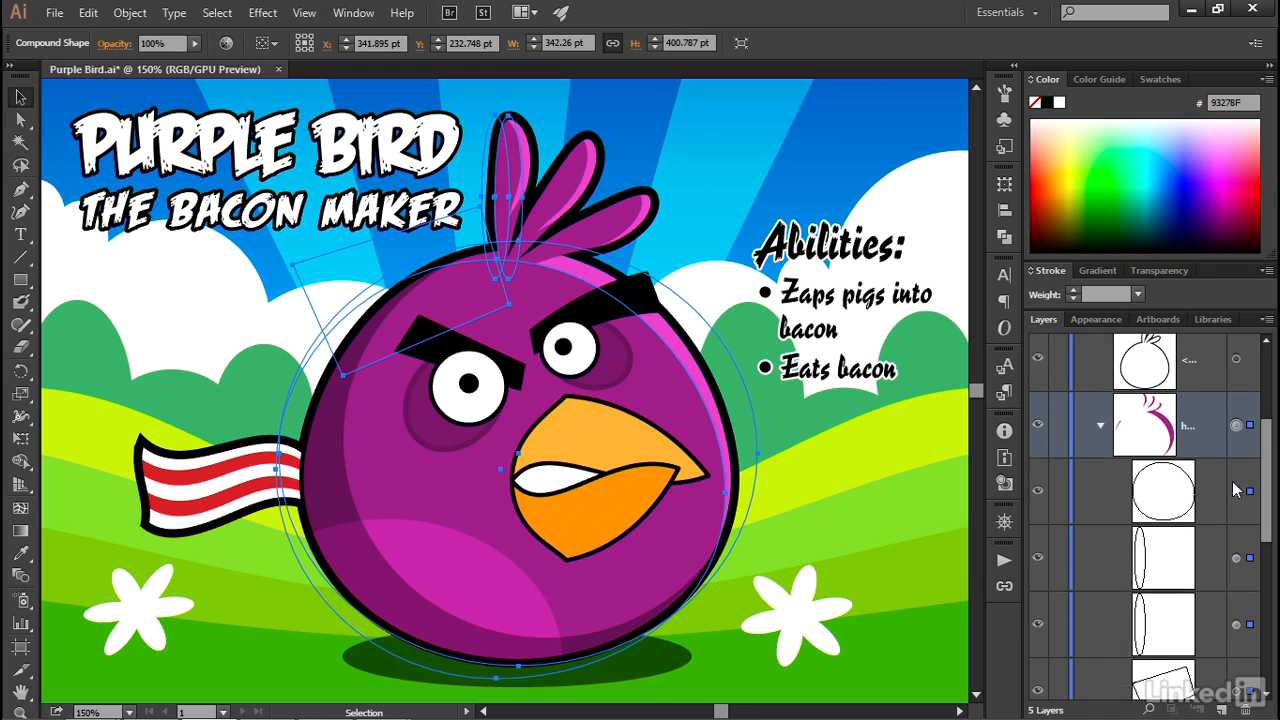
pyautogui.moveTo(1268, 450); pyautogui.dragTo(1265, 412)
pyautogui.moveTo(1265, 456); pyautogui.dragTo(1267, 495)
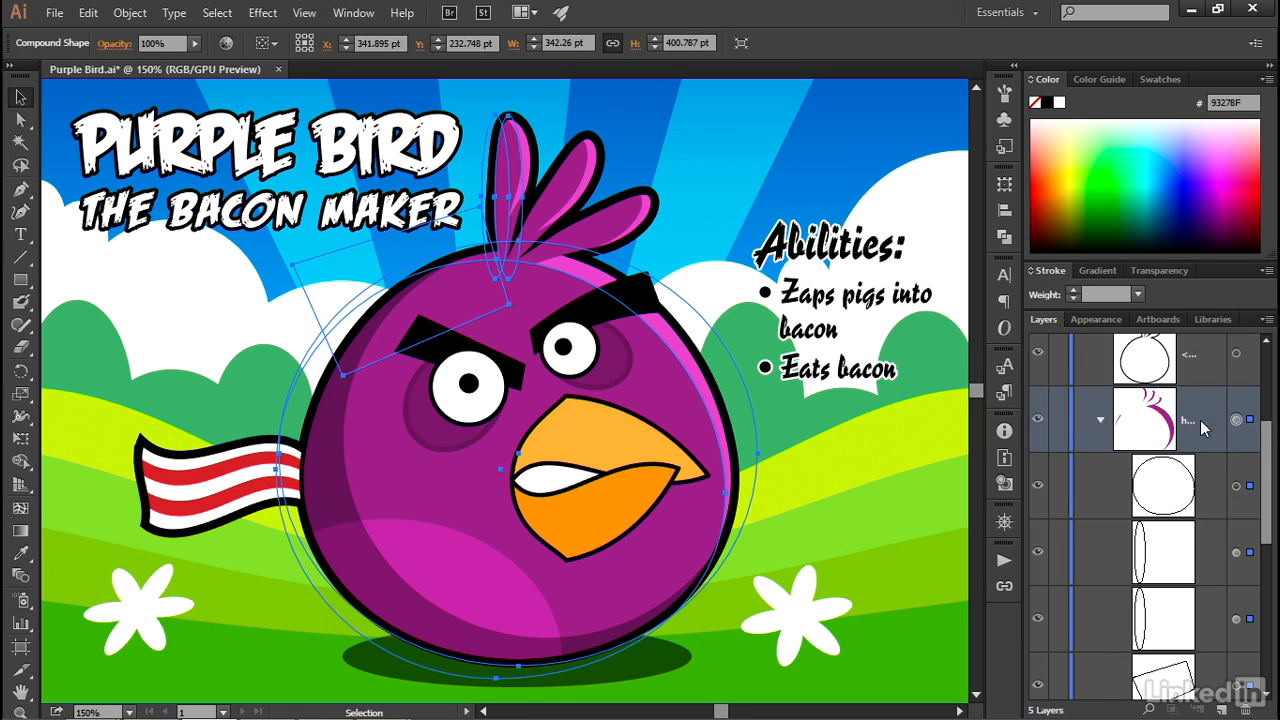
pyautogui.click(1101, 421)
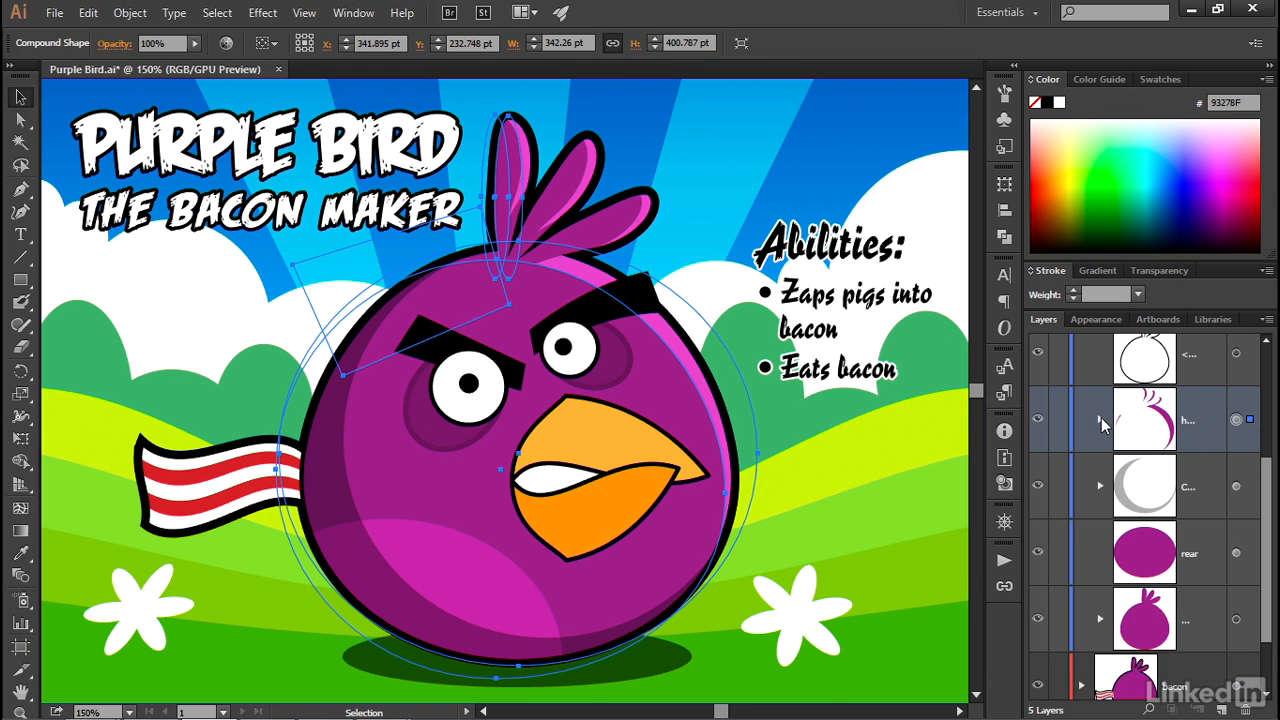
# - Within the bird's highlight compound shape, move the large body circle 4 pt left and nudge the leftmost feather's first ellipse about 0.7 pt left and down
pyautogui.click(1101, 419)
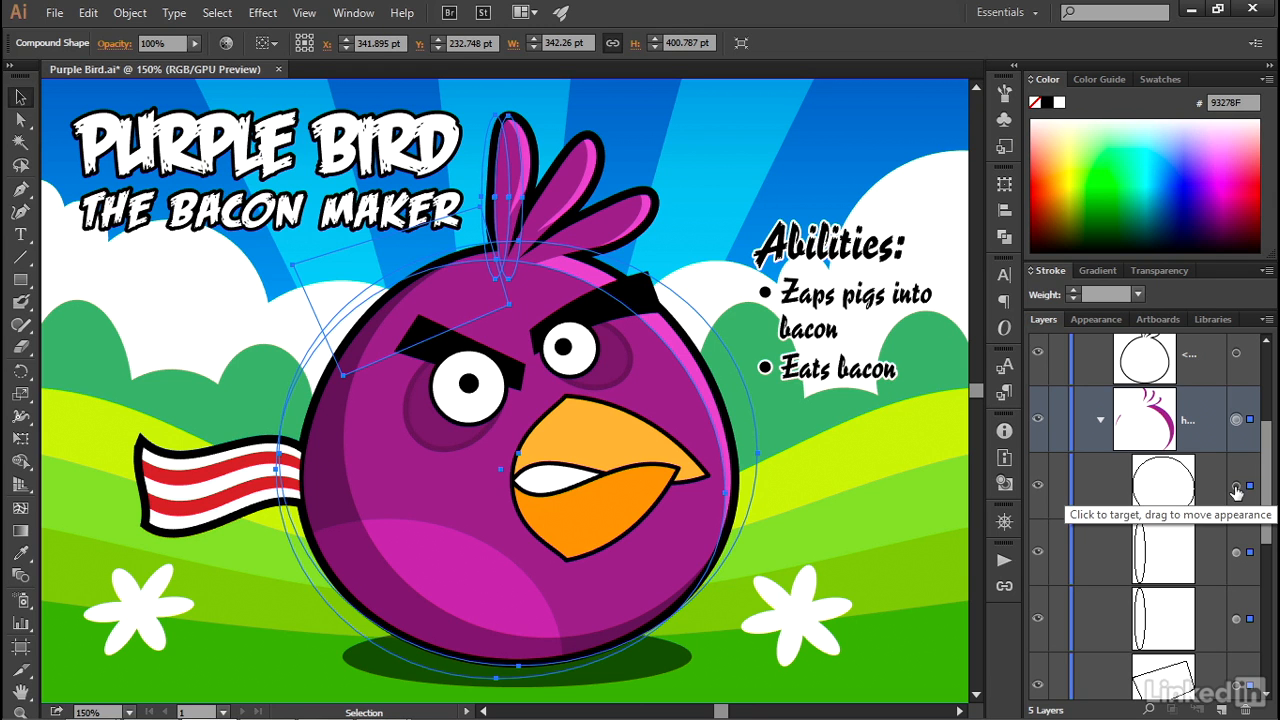
pyautogui.click(1236, 488)
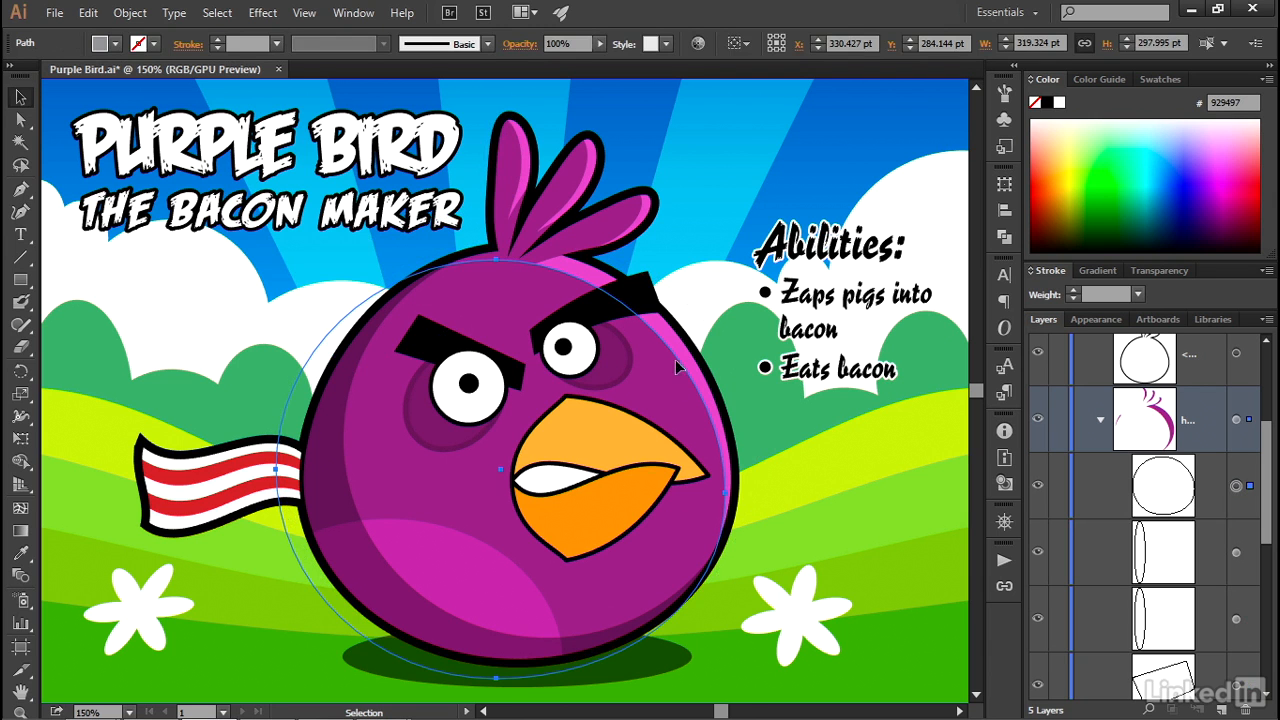
pyautogui.moveTo(680, 368); pyautogui.dragTo(675, 363)
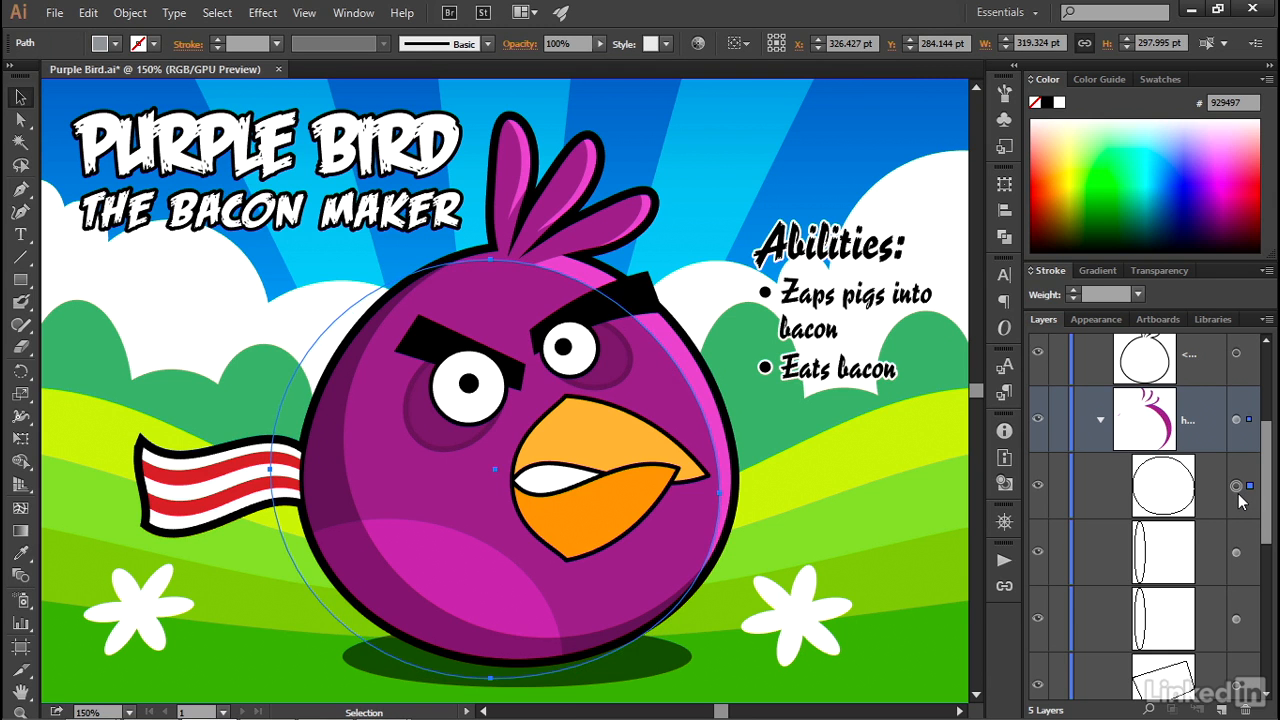
pyautogui.click(1237, 555)
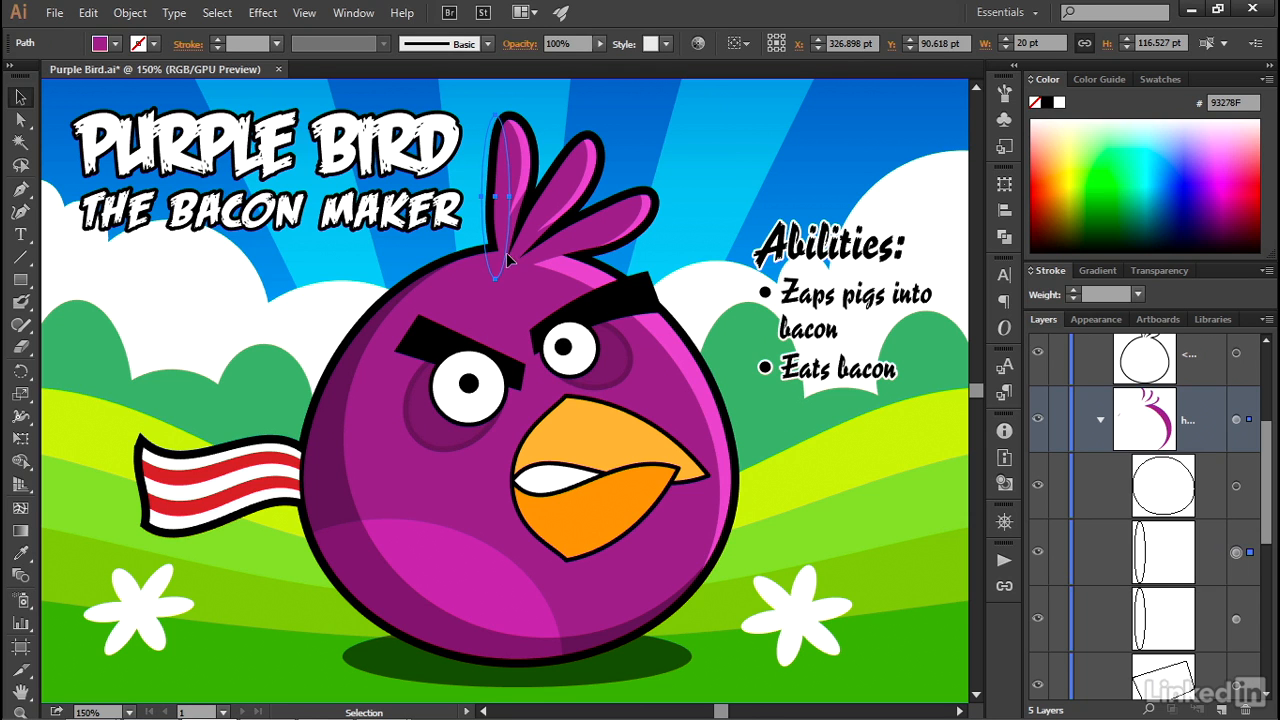
pyautogui.moveTo(505, 253); pyautogui.dragTo(499, 258)
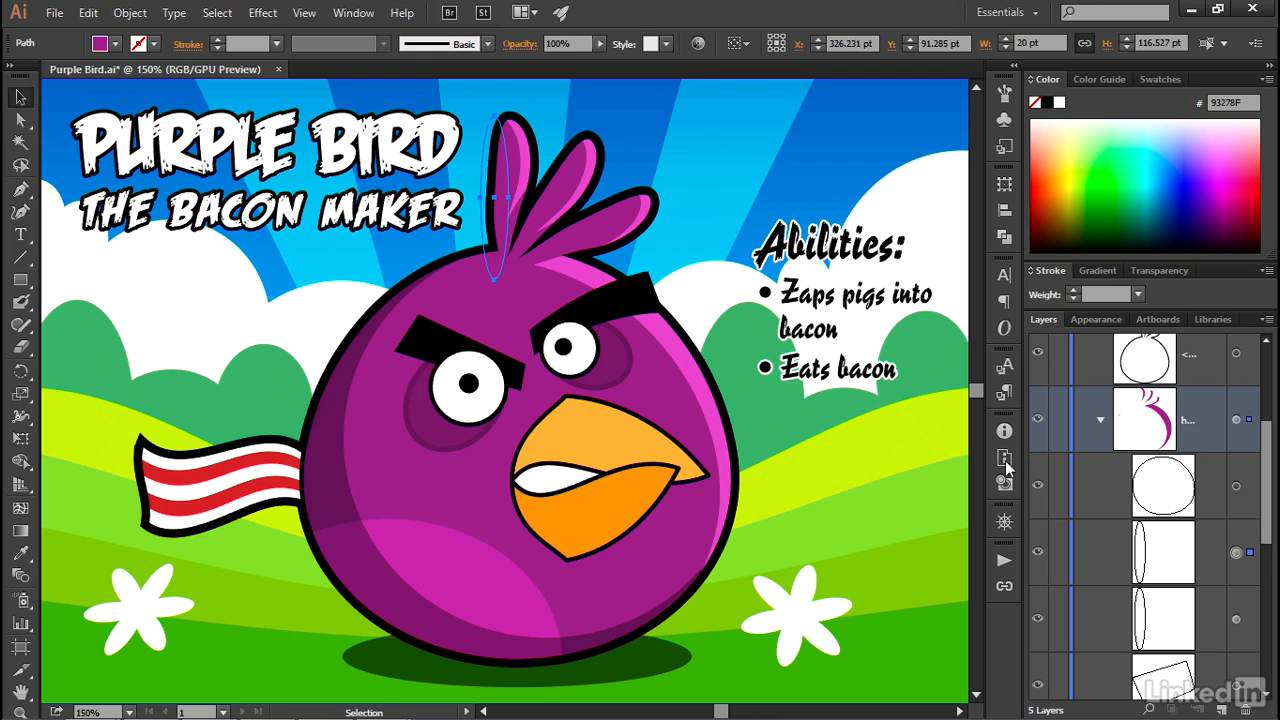
# - Collapse the bird layer's contents and deselect the feather ellipse
pyautogui.moveTo(1270, 505); pyautogui.dragTo(1276, 432)
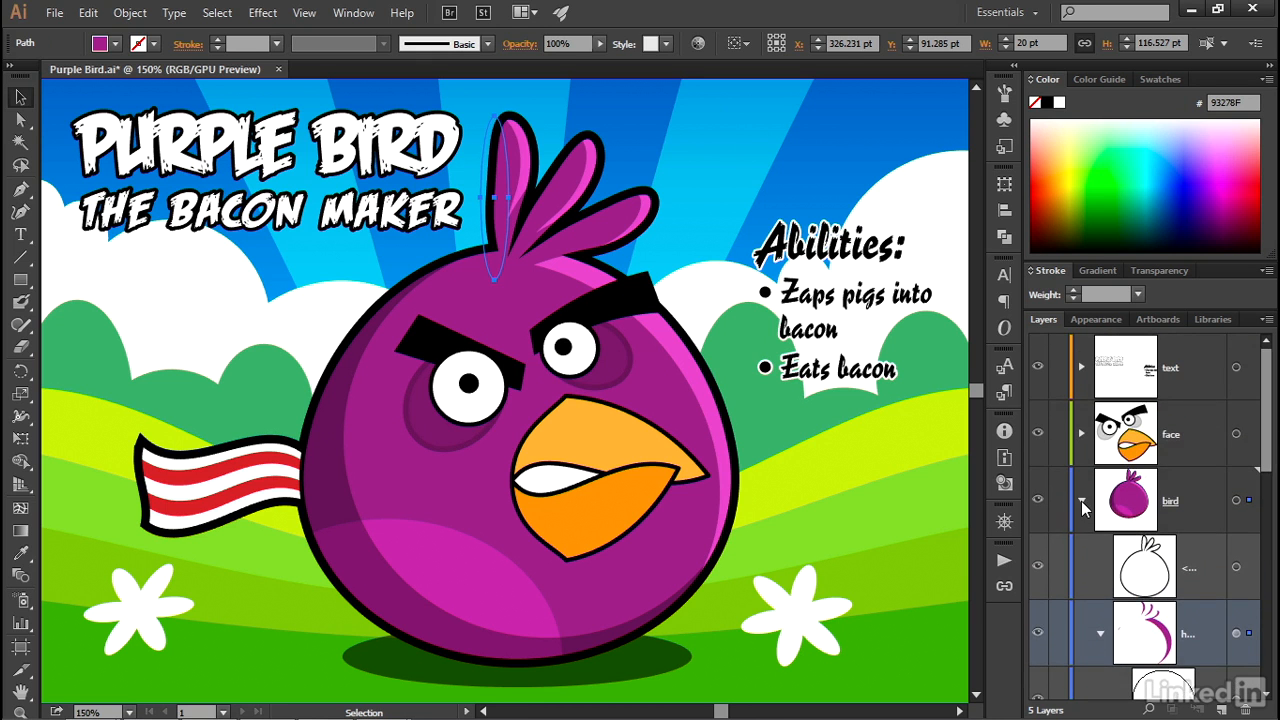
pyautogui.click(1081, 501)
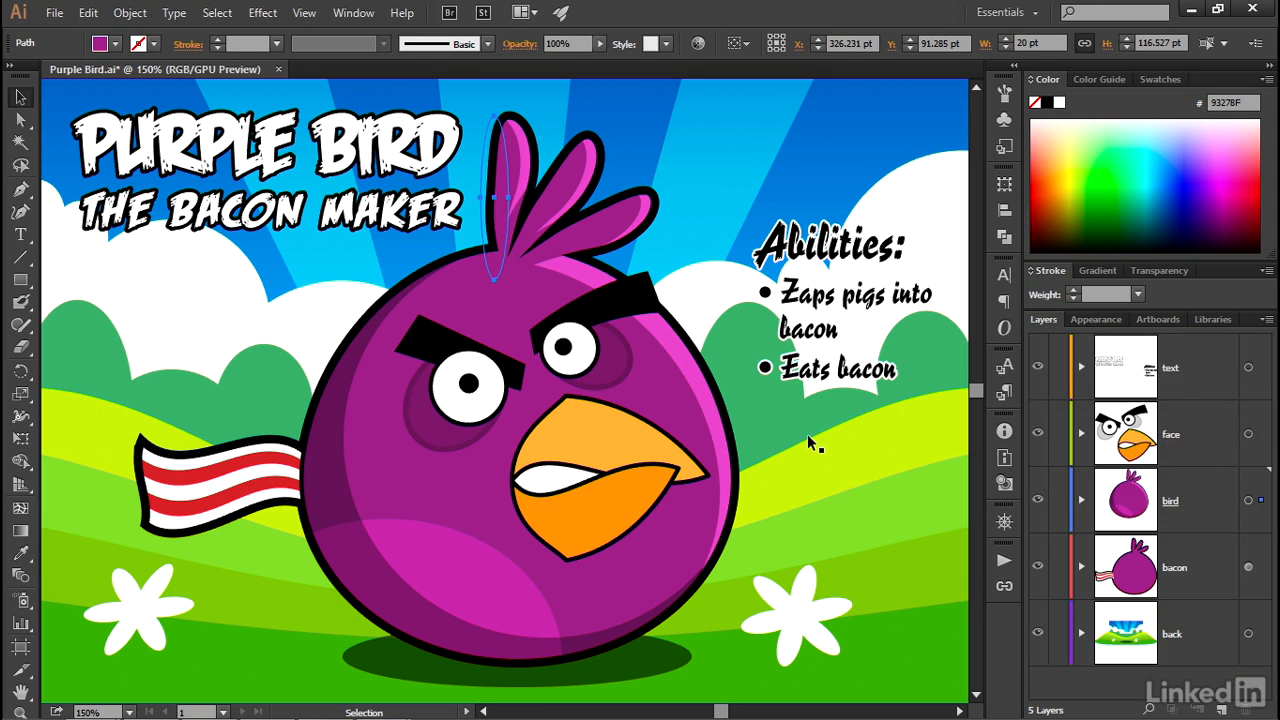
pyautogui.hotkey('ctrl', 'shift', 'a')
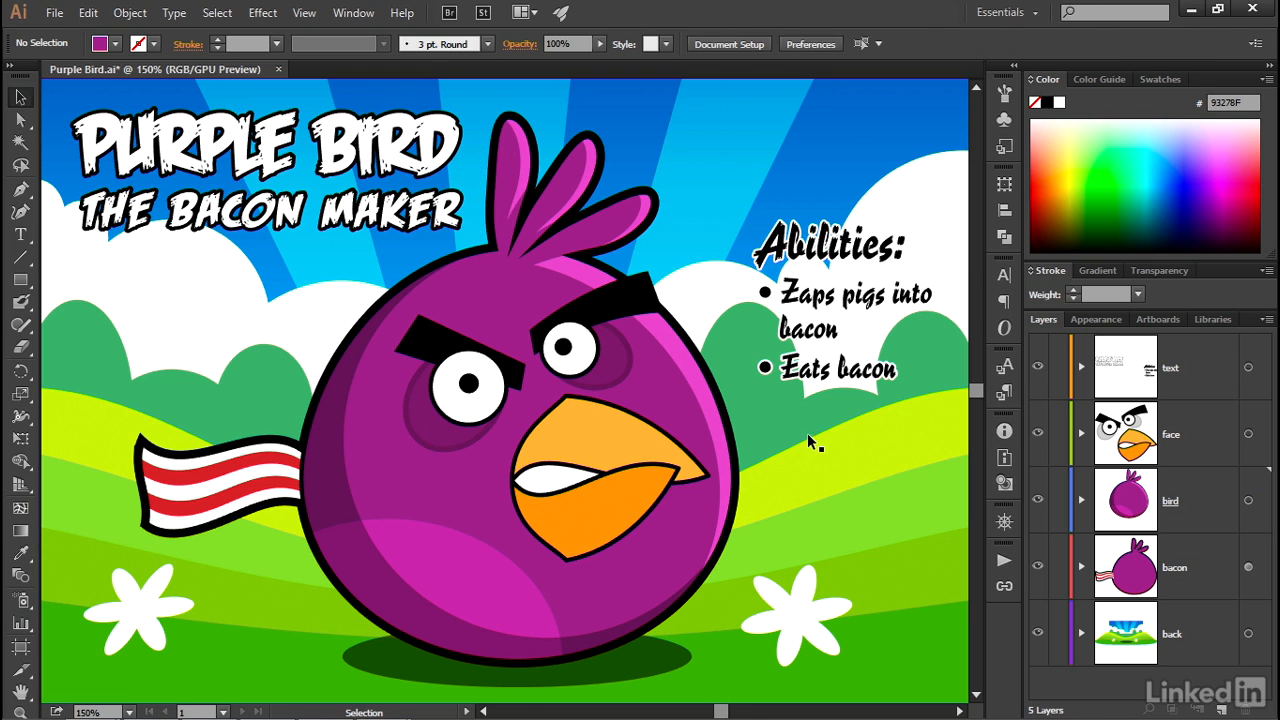